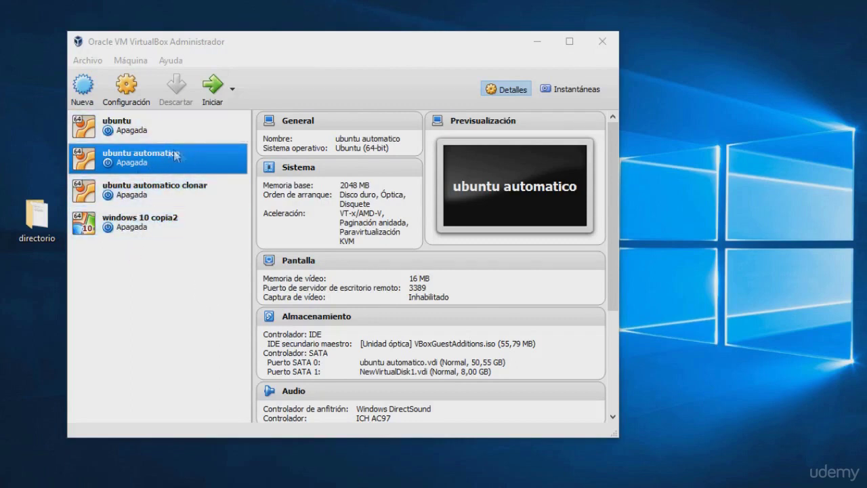
{"action": "left_click", "coordinate": [183, 193]}
{"action": "left_click", "coordinate": [174, 216]}
{"action": "left_click", "coordinate": [172, 191]}
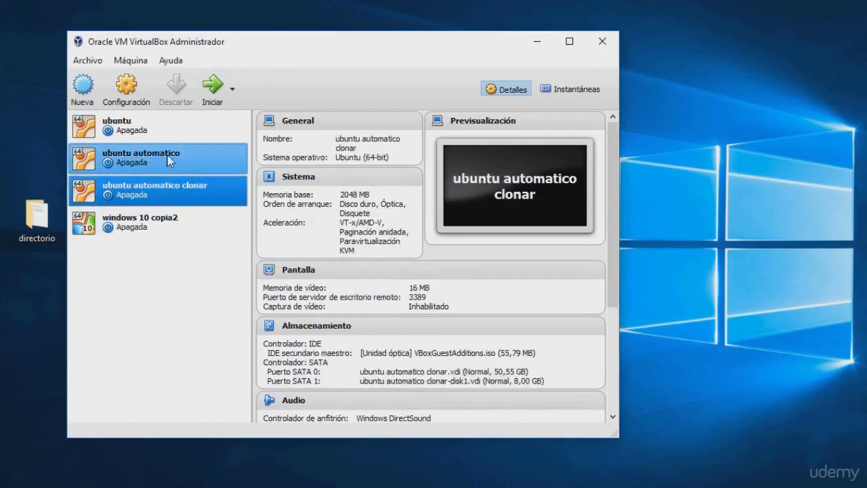
{"action": "left_click", "coordinate": [169, 161]}
{"action": "right_click", "coordinate": [170, 161]}
{"action": "left_click", "coordinate": [232, 166]}
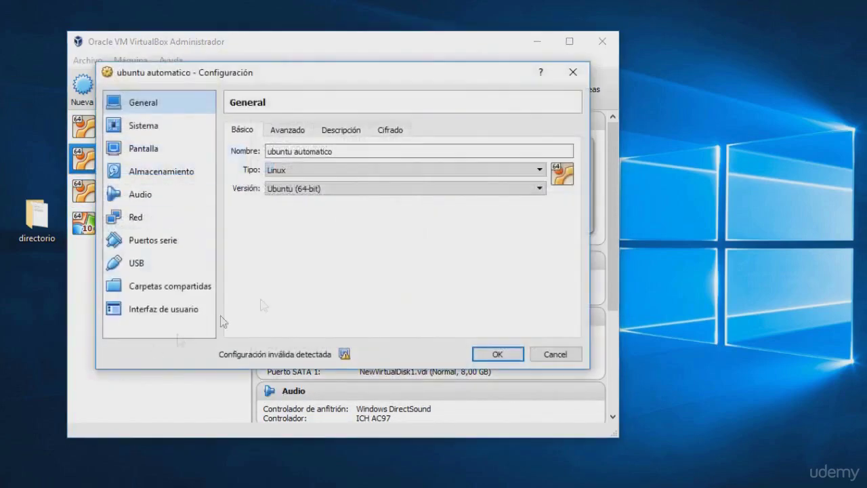
{"action": "left_click", "coordinate": [552, 355]}
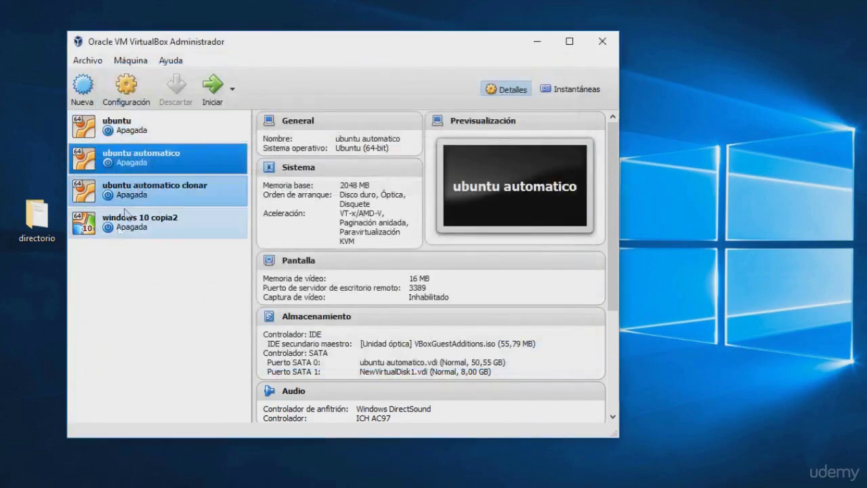
{"action": "left_click_drag", "start_coordinate": [742, 162], "coordinate": [643, 237]}
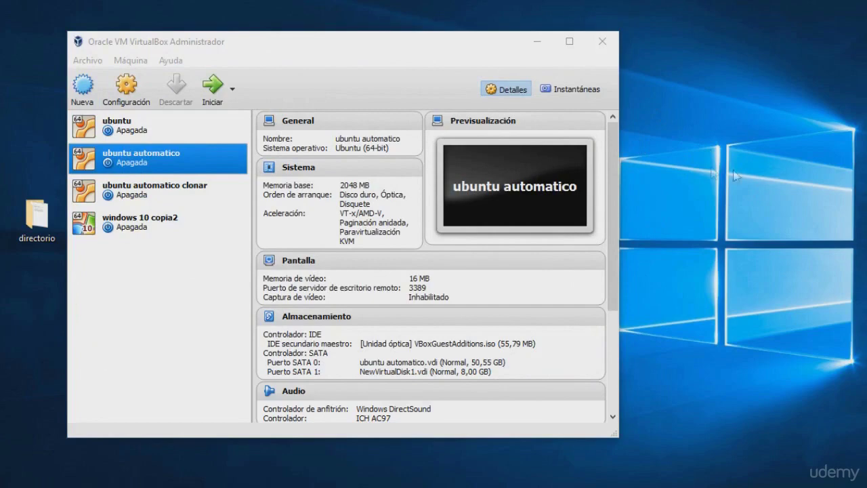
Attach network adapter 1 of the ubuntu automatico machine to Adaptador puente and save its settings
{"action": "right_click", "coordinate": [120, 159]}
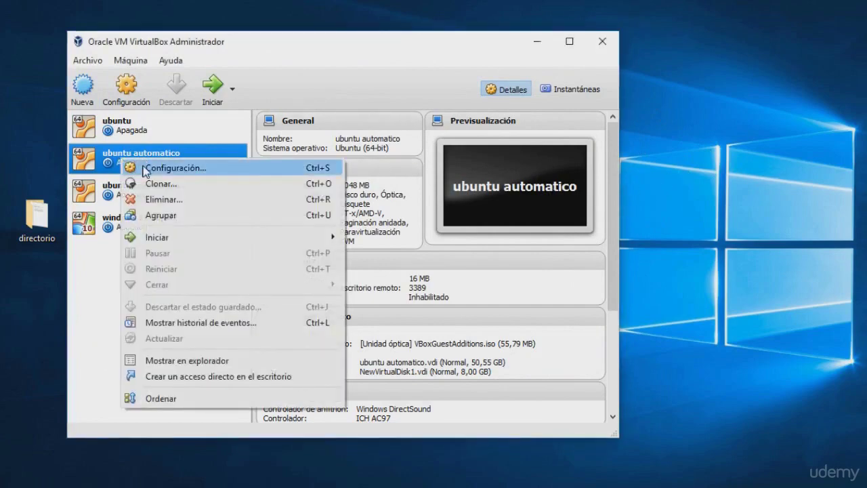
{"action": "left_click", "coordinate": [163, 168]}
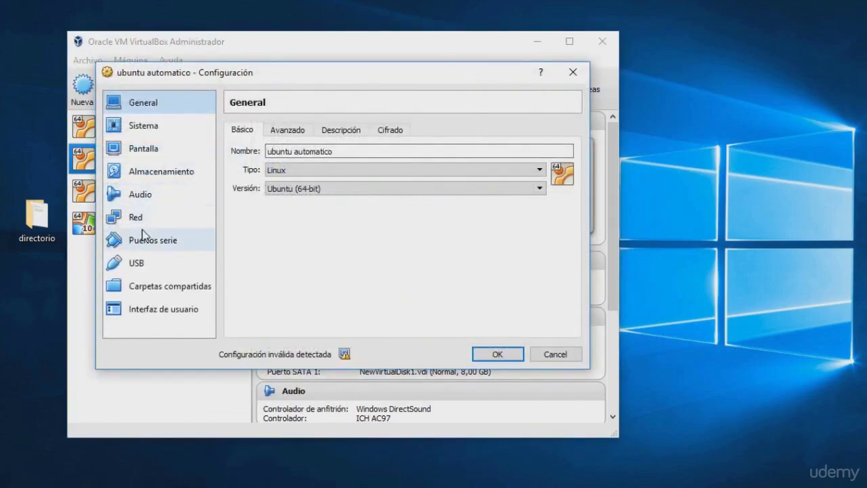
{"action": "left_click", "coordinate": [145, 218]}
{"action": "left_click", "coordinate": [346, 170]}
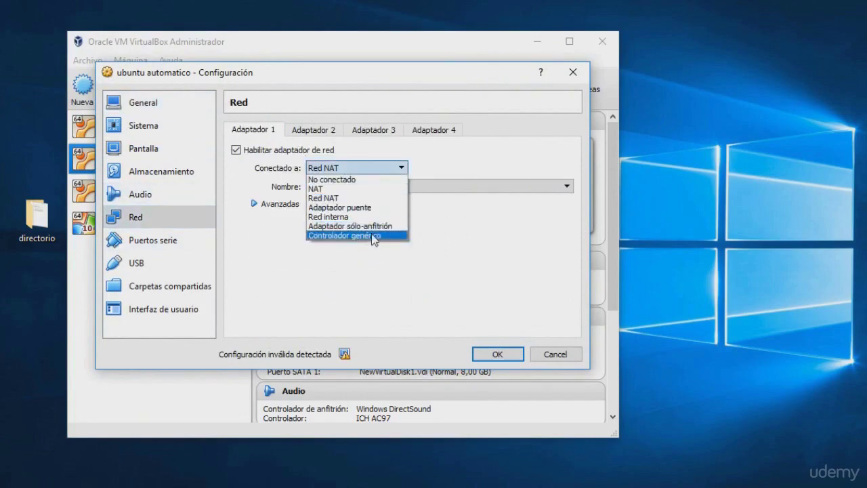
{"action": "left_click", "coordinate": [374, 207]}
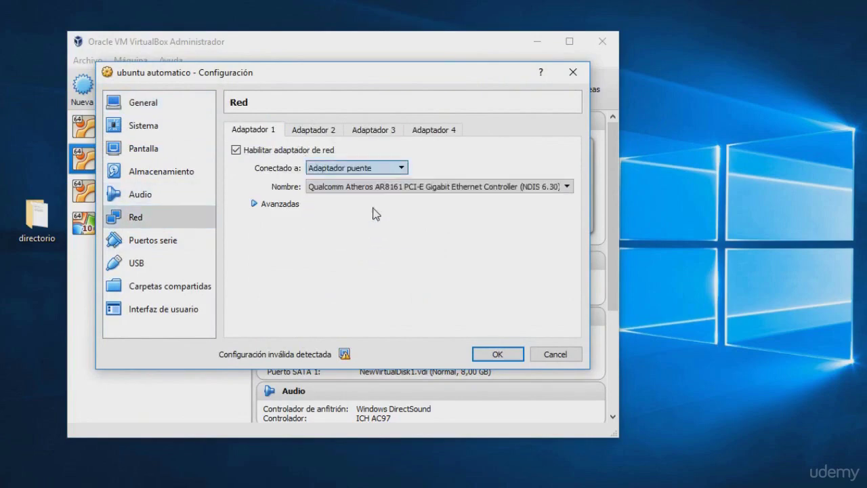
{"action": "left_click", "coordinate": [498, 355]}
Change adapter 1 of the ubuntu automatico clonar machine to Adaptador puente and save its network settings
{"action": "left_click", "coordinate": [178, 196]}
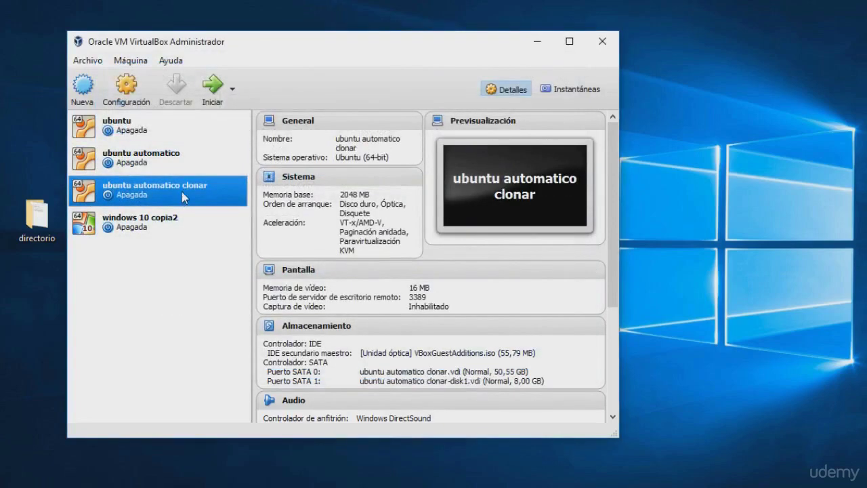
{"action": "right_click", "coordinate": [196, 187]}
{"action": "left_click", "coordinate": [254, 202]}
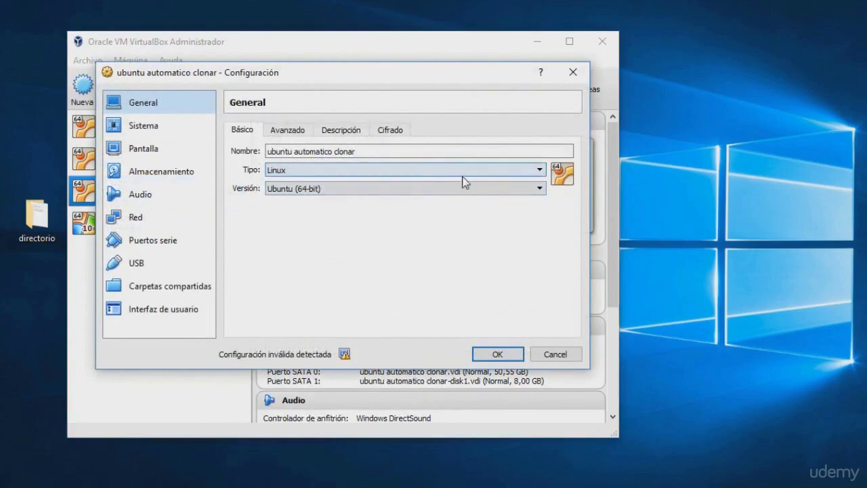
{"action": "left_click", "coordinate": [143, 220]}
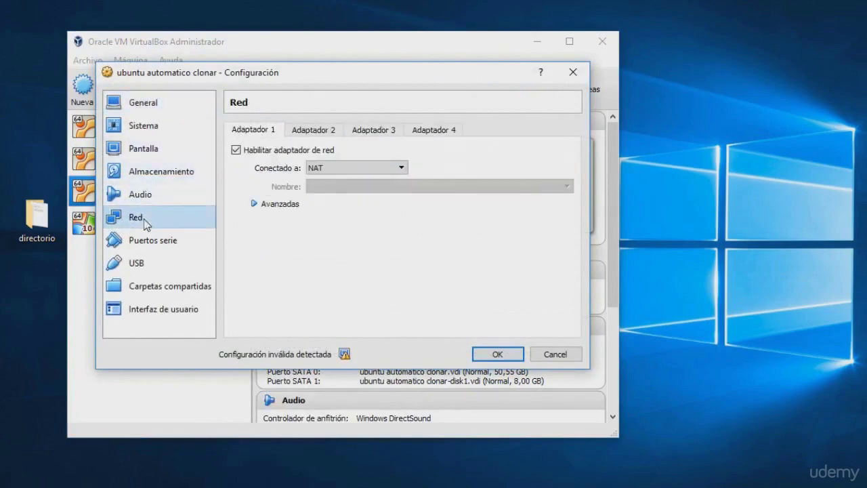
{"action": "left_click", "coordinate": [357, 169]}
{"action": "left_click", "coordinate": [357, 205]}
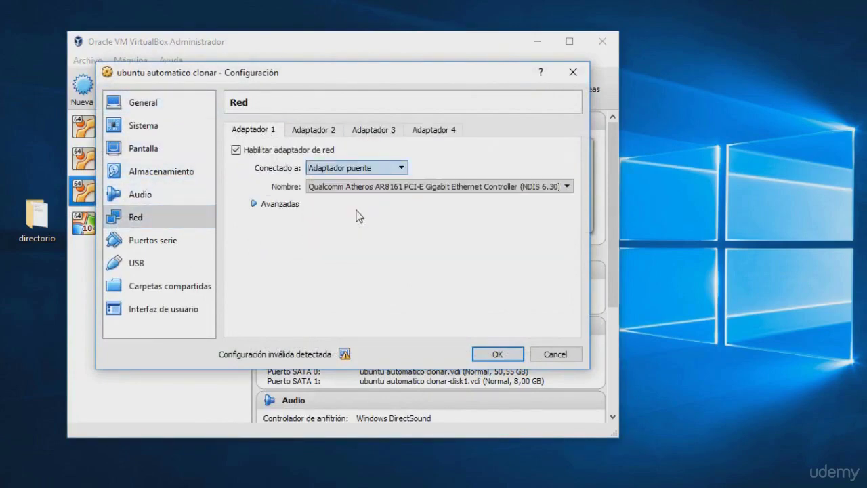
{"action": "left_click", "coordinate": [493, 352]}
Set the windows 10 copia2 machine's adapter 1 to Adaptador puente and save the configuration
{"action": "left_click", "coordinate": [185, 227]}
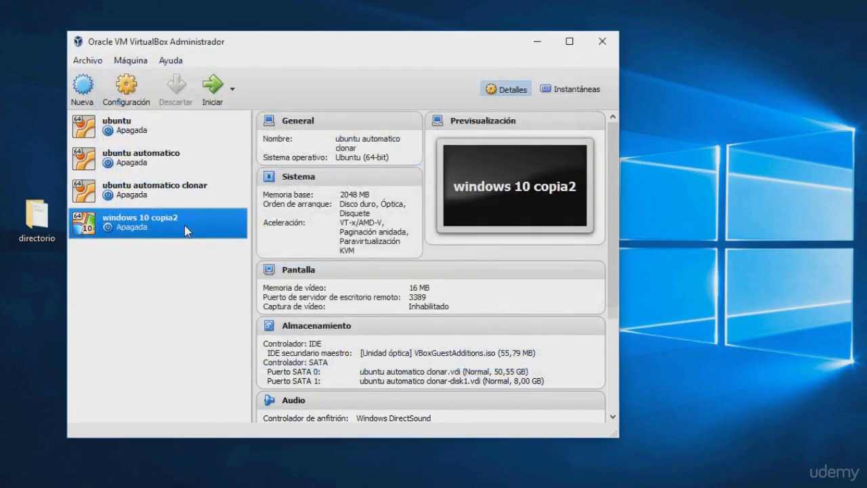
{"action": "right_click", "coordinate": [185, 225]}
{"action": "left_click", "coordinate": [241, 238]}
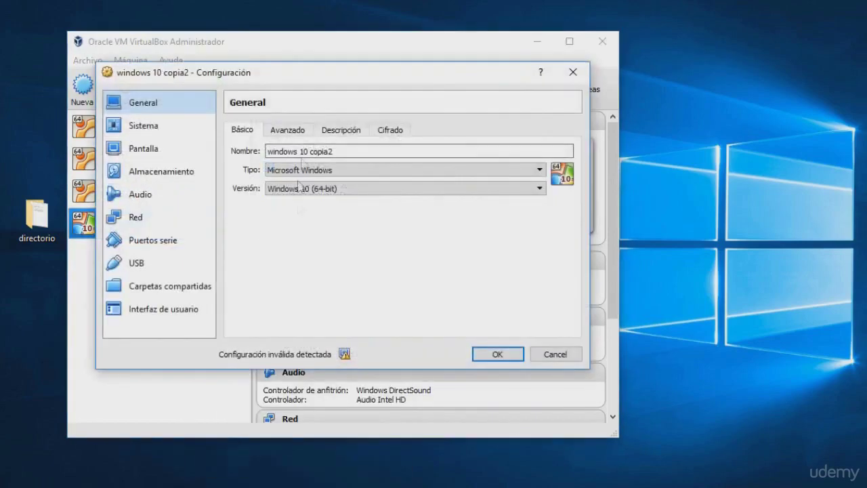
{"action": "left_click", "coordinate": [143, 218]}
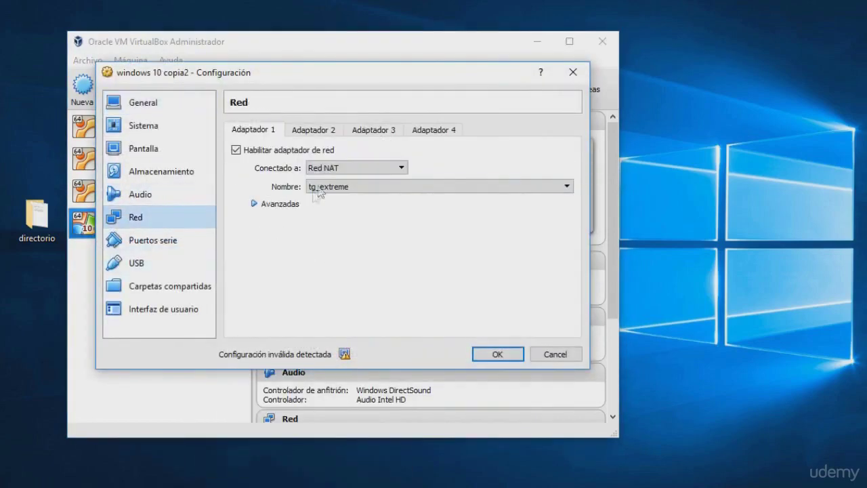
{"action": "left_click", "coordinate": [353, 168]}
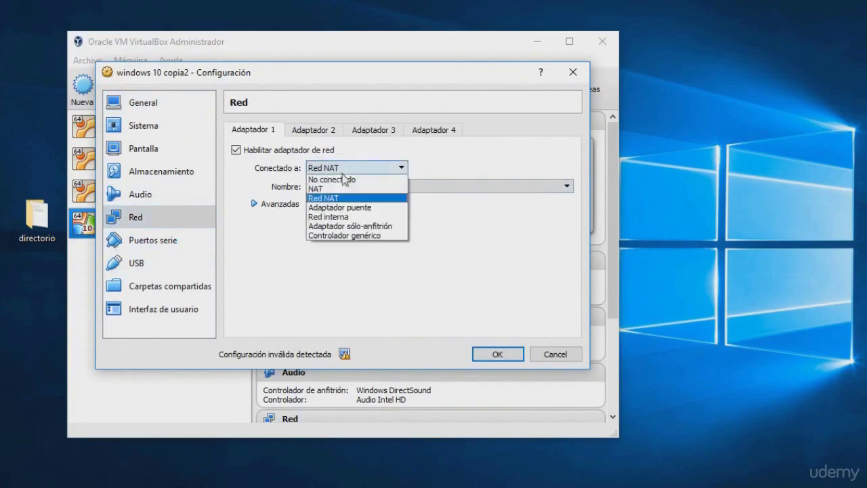
{"action": "left_click", "coordinate": [365, 208]}
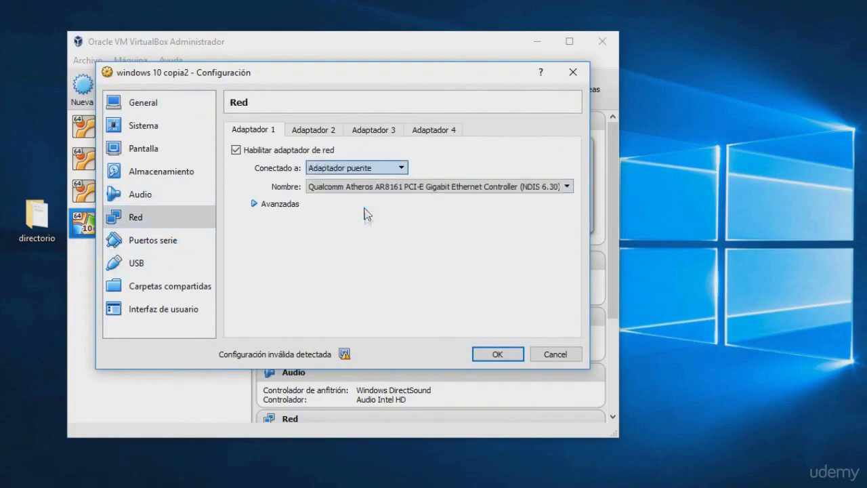
{"action": "left_click", "coordinate": [485, 357]}
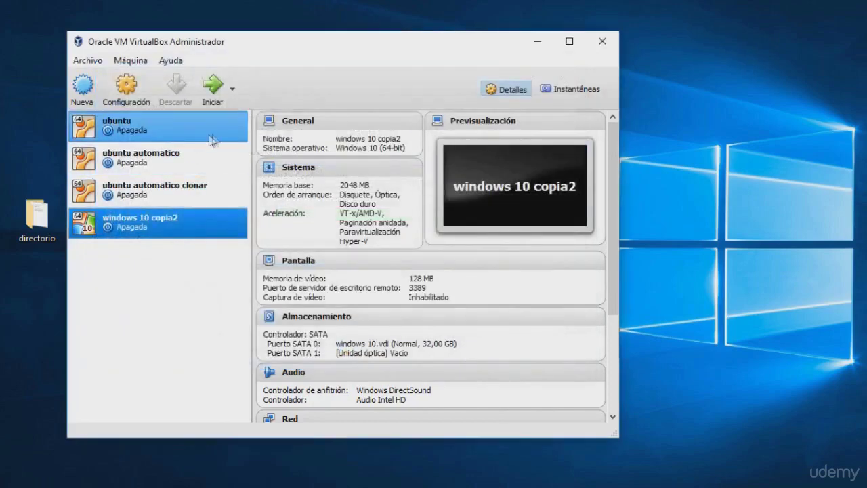
Start the ubuntu automatico, ubuntu automatico clonar and windows 10 copia2 virtual machines
{"action": "left_click", "coordinate": [181, 156]}
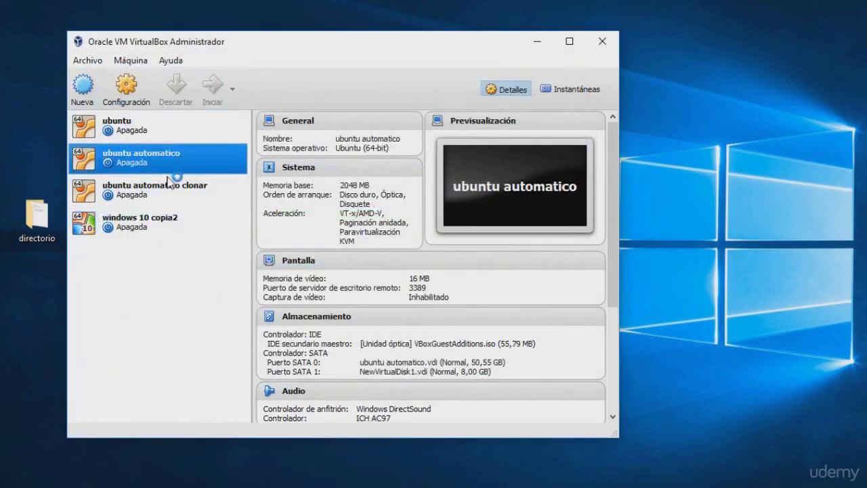
{"action": "left_click", "coordinate": [171, 187]}
{"action": "left_click", "coordinate": [210, 91]}
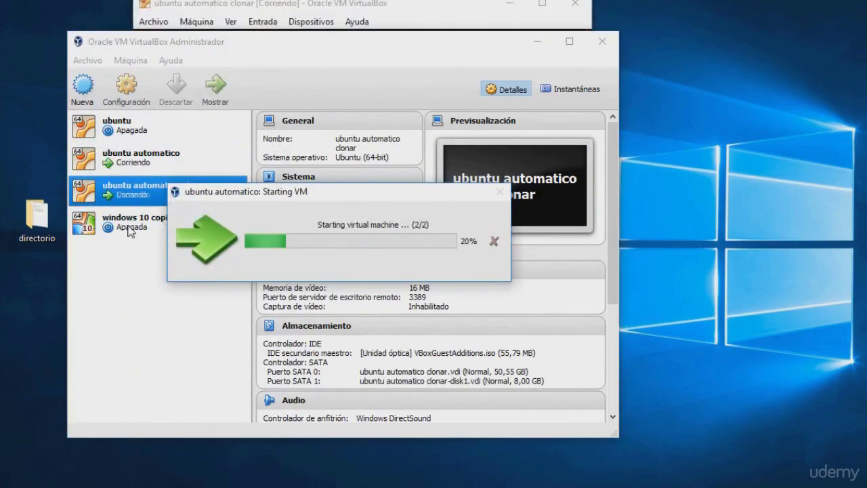
{"action": "left_click", "coordinate": [207, 82]}
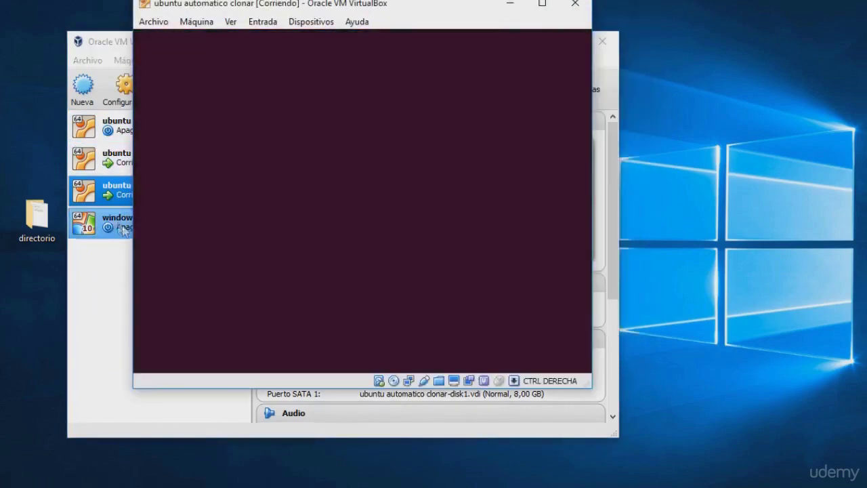
{"action": "left_click", "coordinate": [124, 230]}
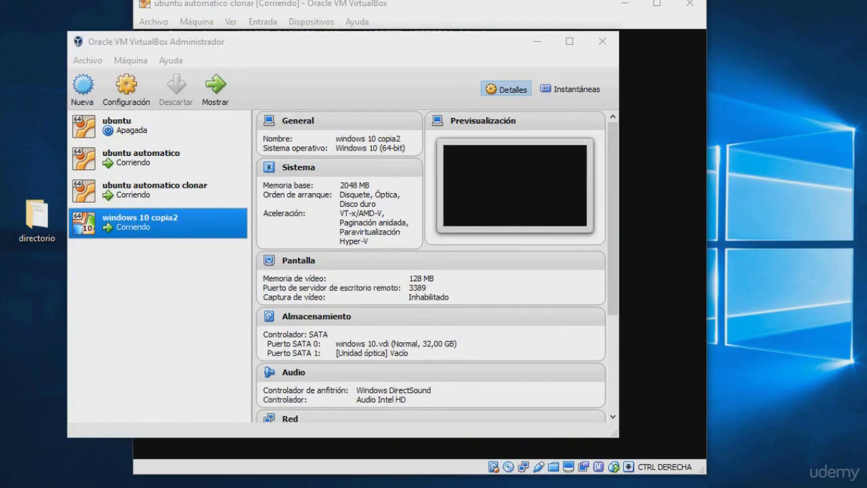
Search the host system for cmd and open the Símbolo del sistema console
{"action": "key", "text": "super+c"}
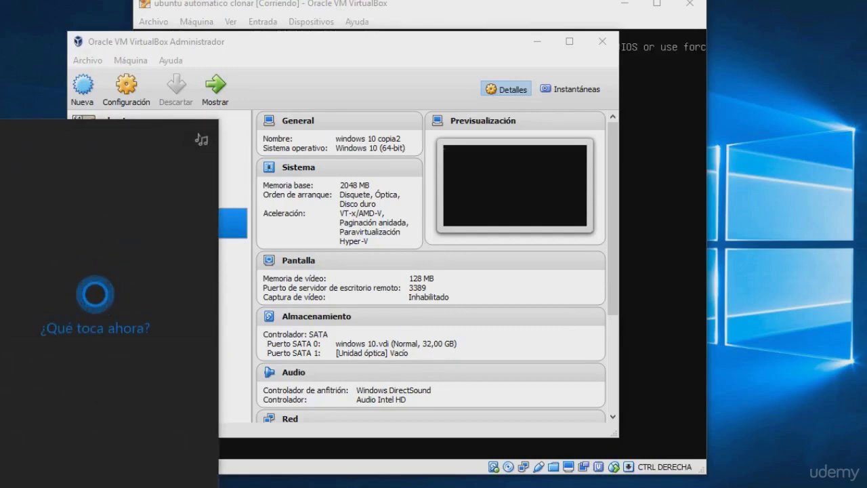
{"action": "type", "text": "cmd"}
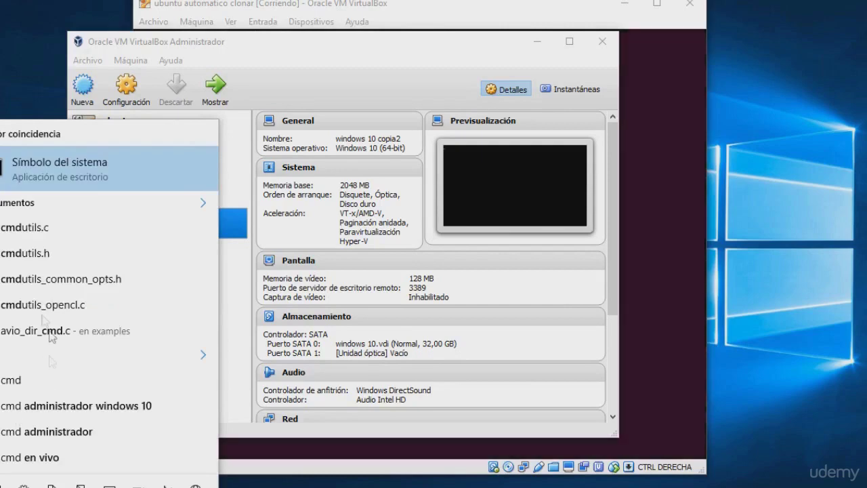
{"action": "left_click", "coordinate": [68, 160]}
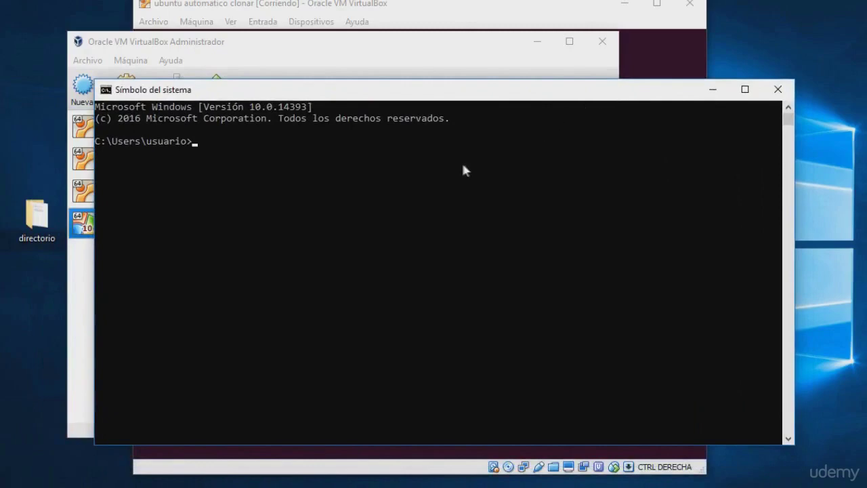
{"action": "left_click", "coordinate": [463, 165]}
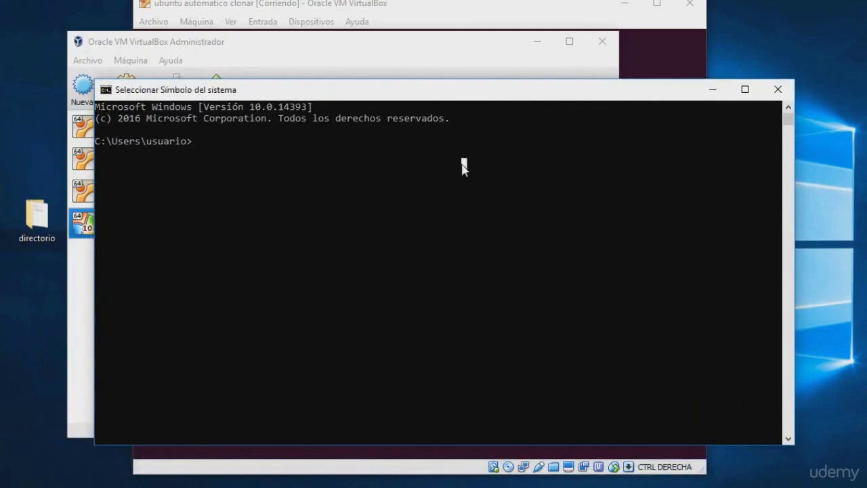
Run ipconfig on the host and highlight the IPv4 address of its physical Ethernet adapter
{"action": "type", "text": "ip"}
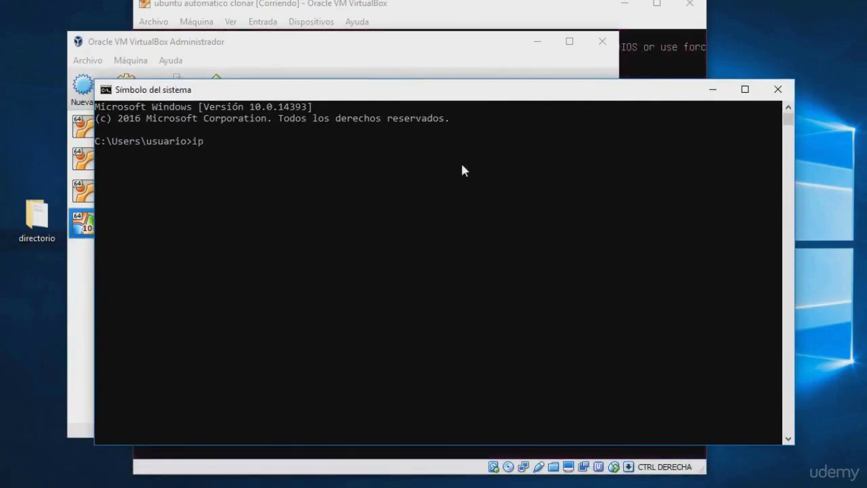
{"action": "type", "text": "config"}
{"action": "key", "text": "Return"}
{"action": "scroll", "coordinate": [540, 187], "scroll_direction": "up", "scroll_amount": 3}
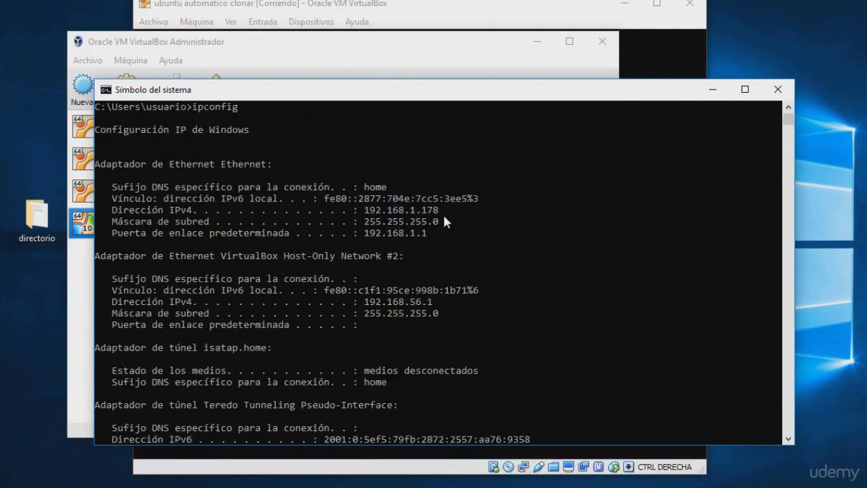
{"action": "left_click_drag", "start_coordinate": [441, 211], "coordinate": [369, 212]}
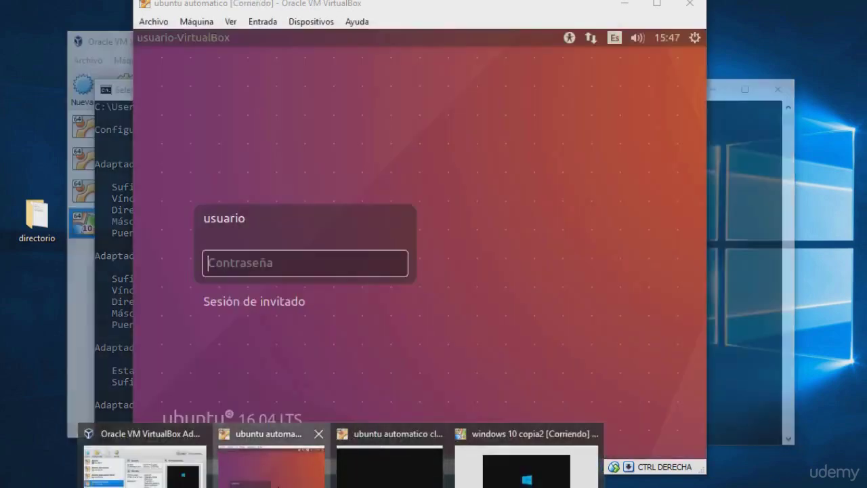
Switch to the ubuntu automatico machine and log in by entering the account password
{"action": "left_click", "coordinate": [271, 467]}
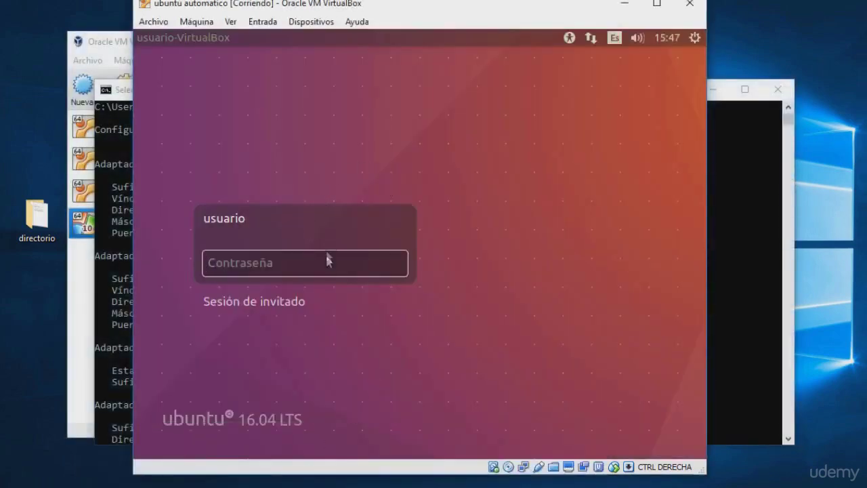
{"action": "type", "text": "u"}
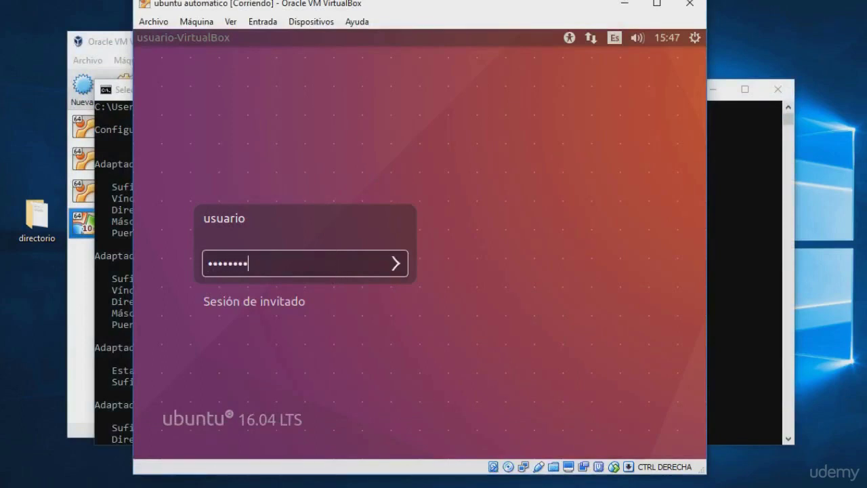
{"action": "key", "text": "Return"}
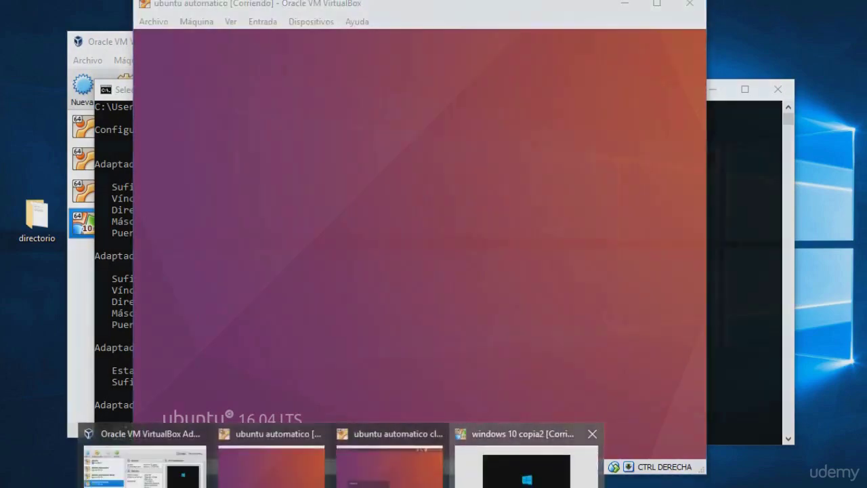
Switch to the ubuntu automatico clonar machine and log in by entering the account password
{"action": "left_click", "coordinate": [271, 461]}
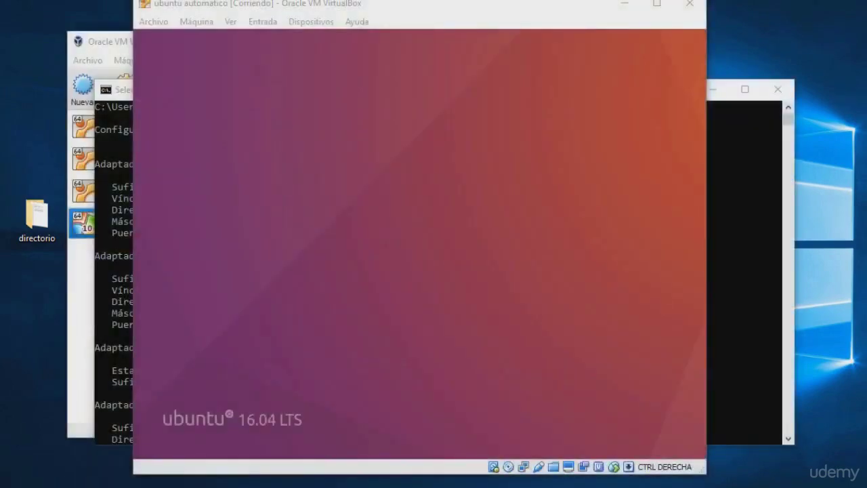
{"action": "left_click", "coordinate": [271, 460]}
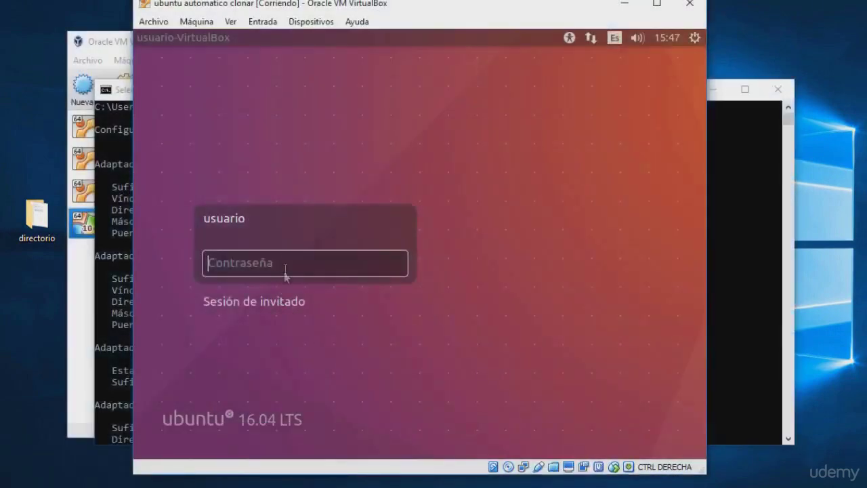
{"action": "type", "text": "u"}
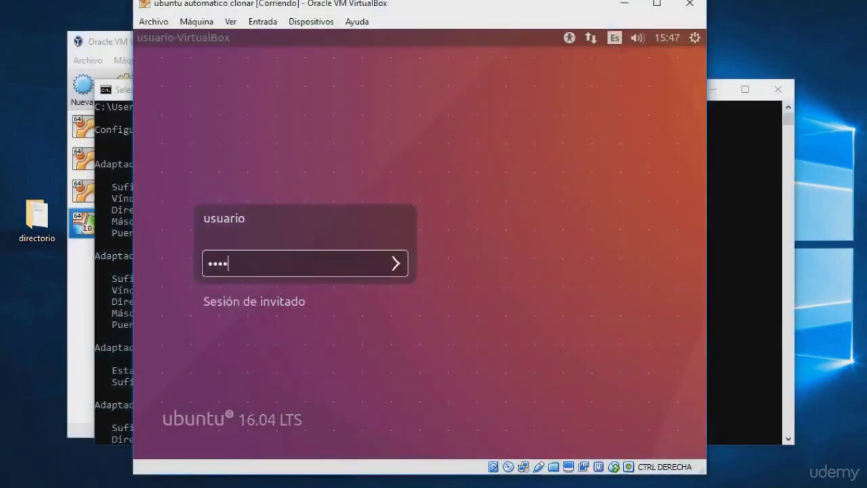
{"action": "key", "text": "Return"}
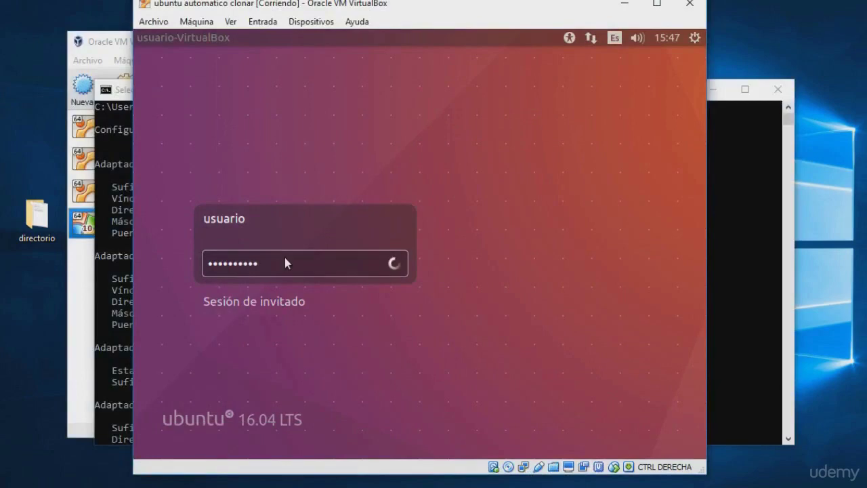
Review the rest of the host's ipconfig output and check the windows 10 copia2 machine's window
{"action": "left_click", "coordinate": [778, 249]}
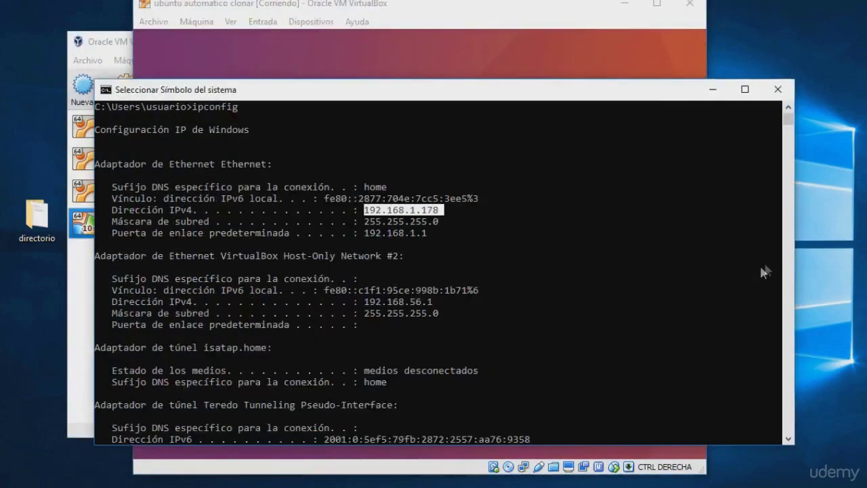
{"action": "left_click", "coordinate": [479, 268]}
{"action": "scroll", "coordinate": [509, 382], "scroll_direction": "down", "scroll_amount": 4}
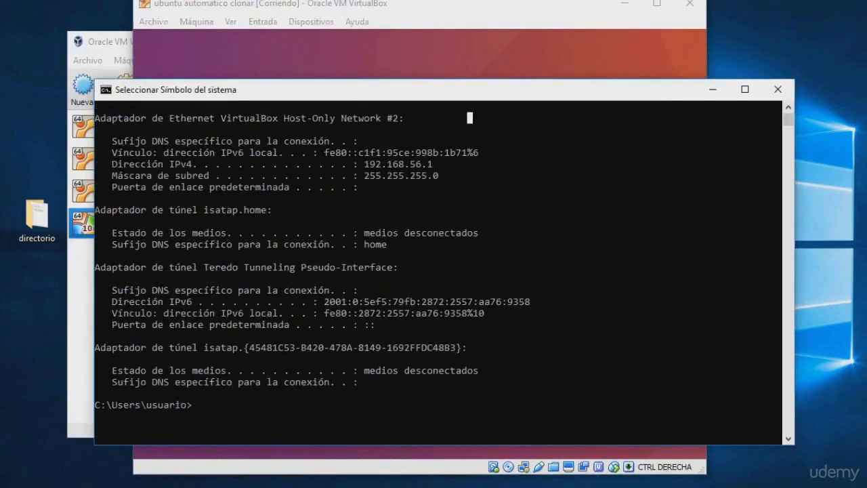
{"action": "left_click", "coordinate": [348, 59]}
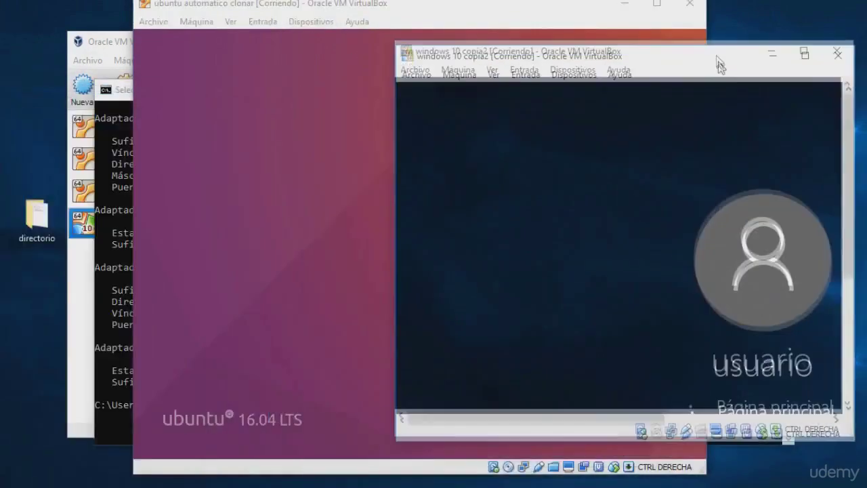
{"action": "left_click_drag", "start_coordinate": [718, 59], "coordinate": [479, 48]}
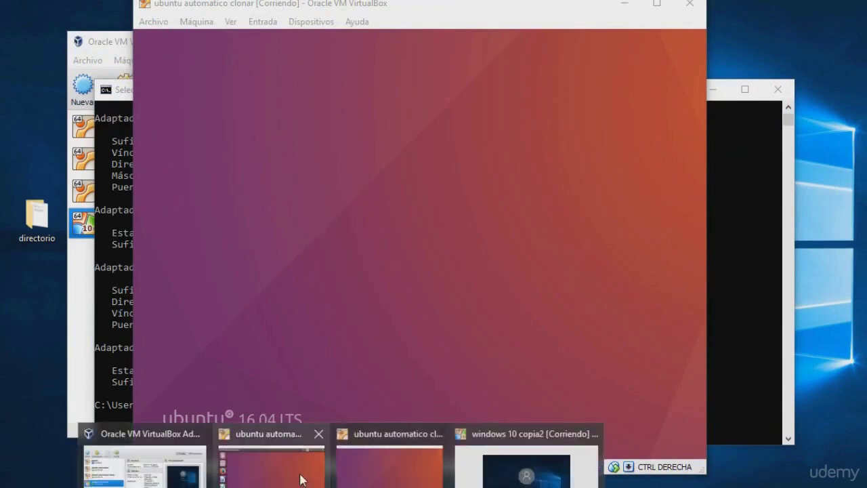
Switch to the ubuntu automatico machine and search its applications for terminal
{"action": "left_click", "coordinate": [302, 477]}
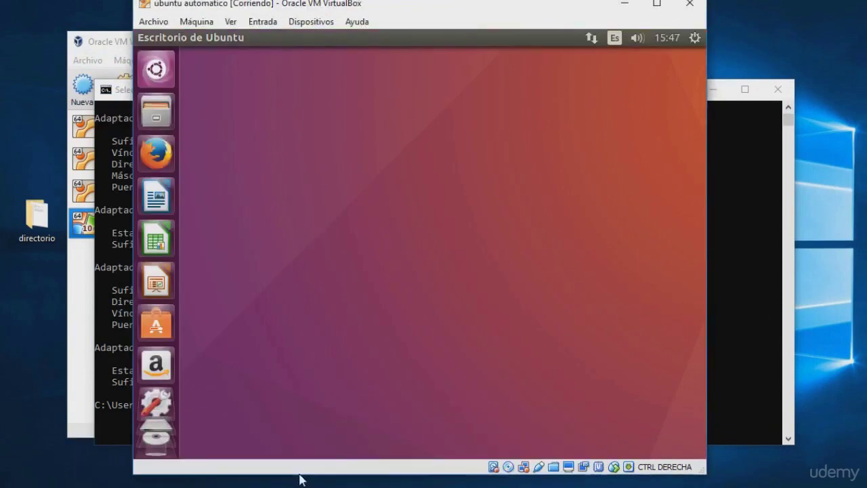
{"action": "left_click", "coordinate": [167, 73]}
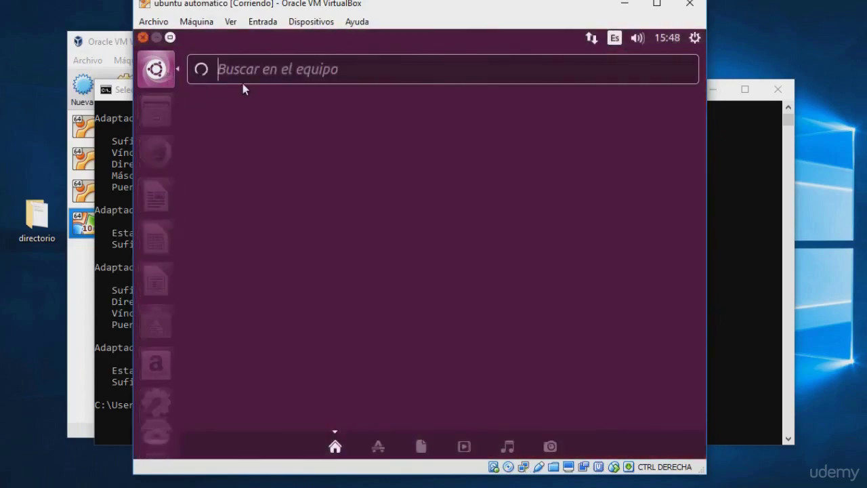
{"action": "type", "text": "terminañ"}
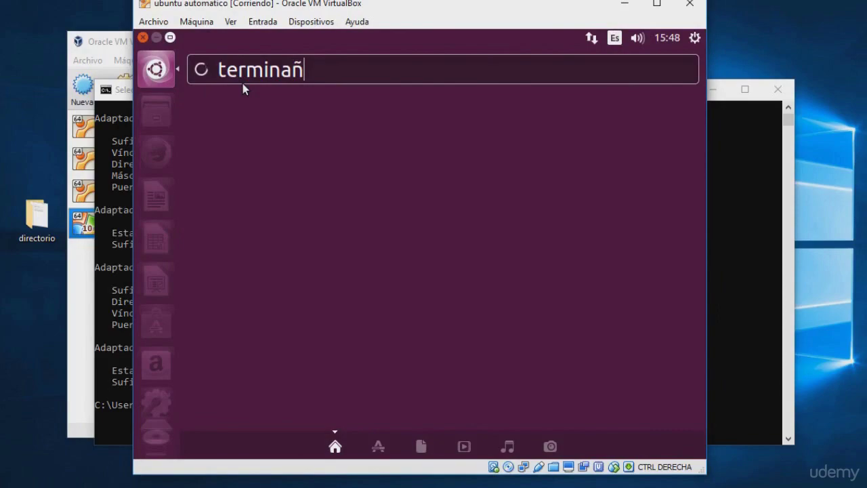
{"action": "key", "text": "BackSpace"}
{"action": "type", "text": "l"}
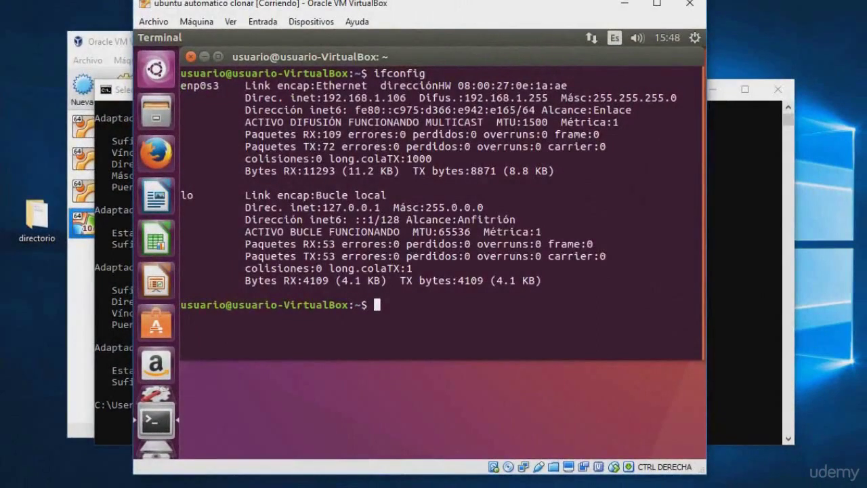
Highlight the enp0s3 IPv4 address in ubuntu automatico clonar, then the VirtualBox Host-Only adapter's IPv4 address in the host console
{"action": "left_click_drag", "start_coordinate": [411, 98], "coordinate": [317, 99]}
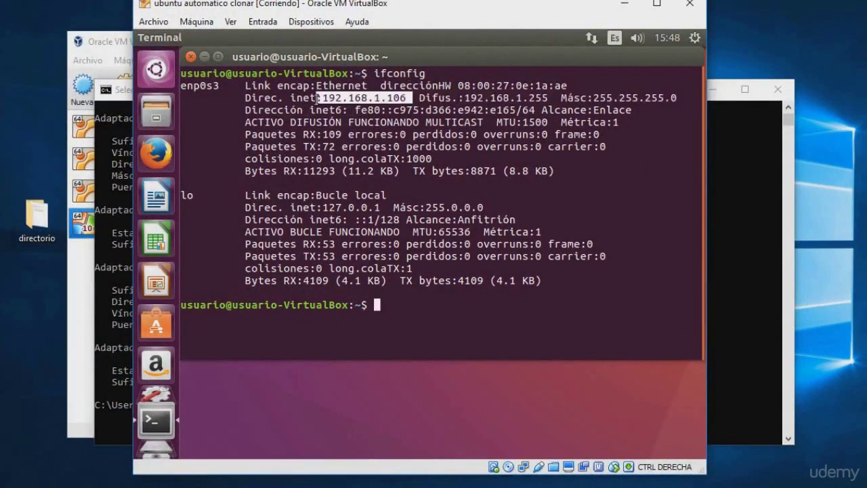
{"action": "left_click", "coordinate": [328, 98]}
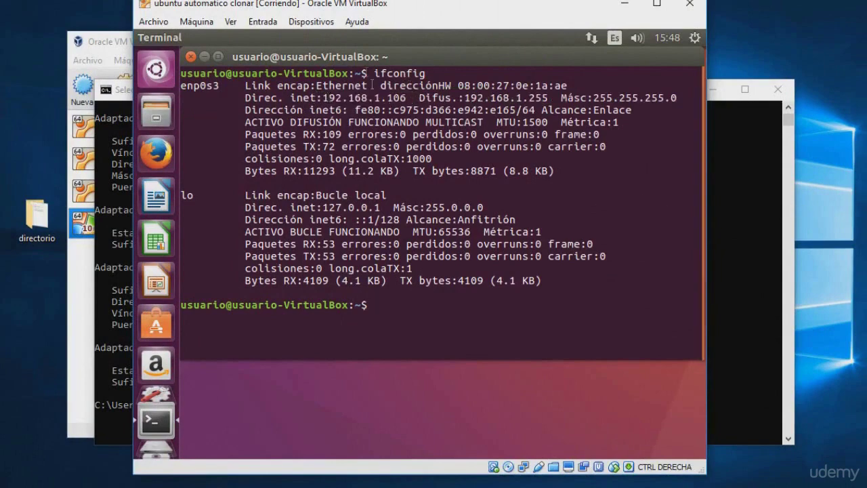
{"action": "key", "text": "alt+Tab"}
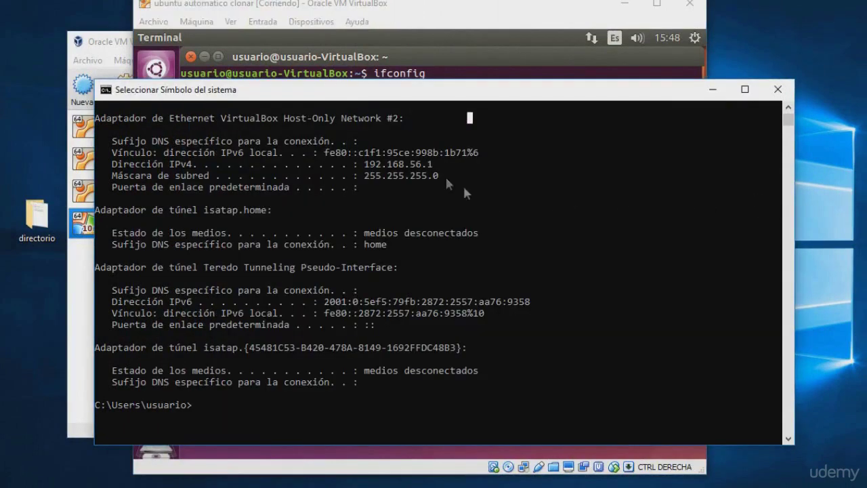
{"action": "left_click_drag", "start_coordinate": [432, 168], "coordinate": [370, 171]}
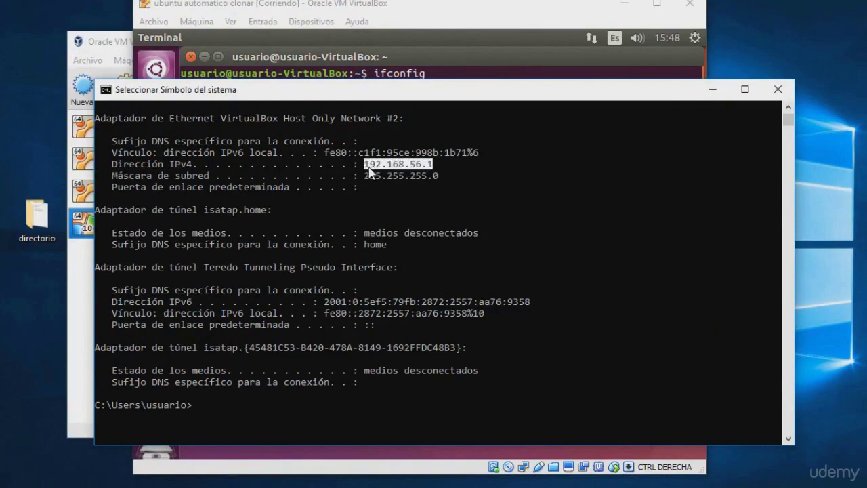
Move the host console lower to uncover the Ubuntu terminal and highlight the physical Ethernet adapter's IPv4 address
{"action": "left_click_drag", "start_coordinate": [508, 98], "coordinate": [538, 150]}
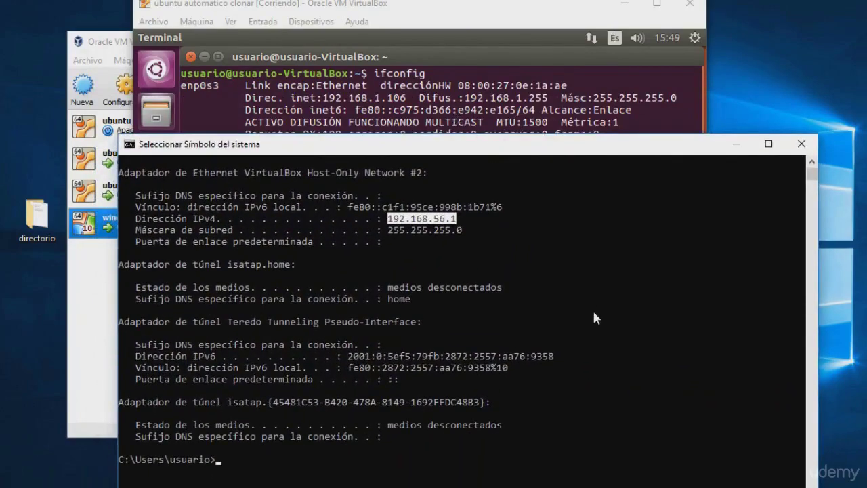
{"action": "scroll", "coordinate": [594, 314], "scroll_direction": "up", "scroll_amount": 4}
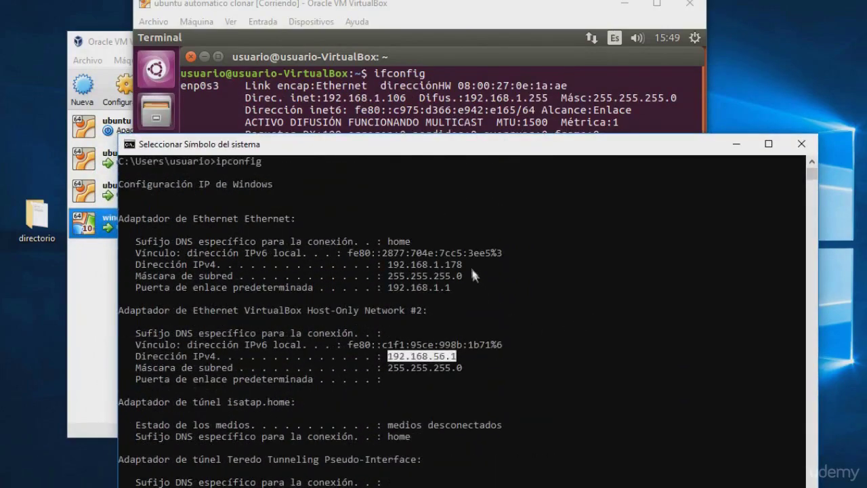
{"action": "left_click_drag", "start_coordinate": [501, 261], "coordinate": [424, 255]}
{"action": "double_click", "coordinate": [400, 264]}
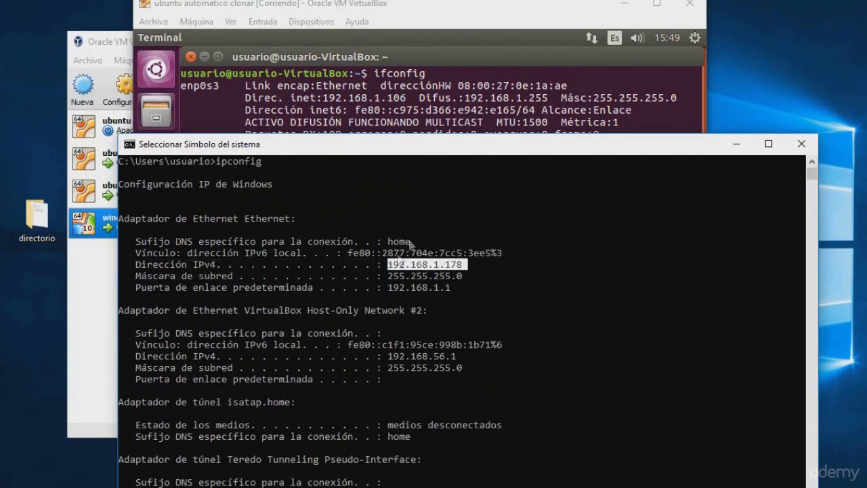
Try running the host address 192.168.1.178 on its own in the ubuntu automatico clonar terminal
{"action": "left_click", "coordinate": [534, 100]}
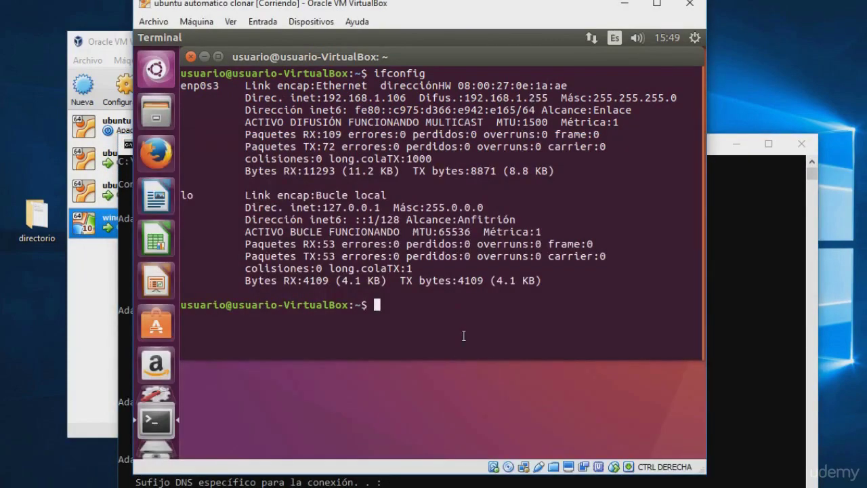
{"action": "type", "text": "ping"}
{"action": "key", "text": "Up"}
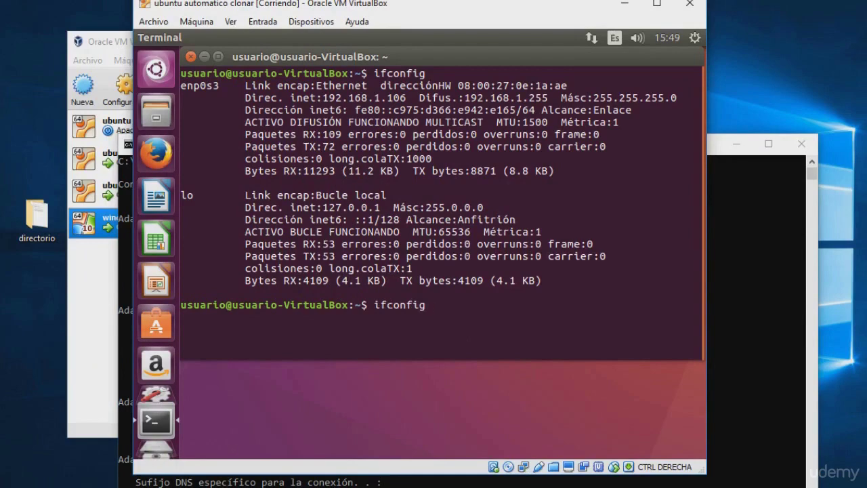
{"action": "key", "text": "BackSpace"}
{"action": "type", "text": "192.168.1"}
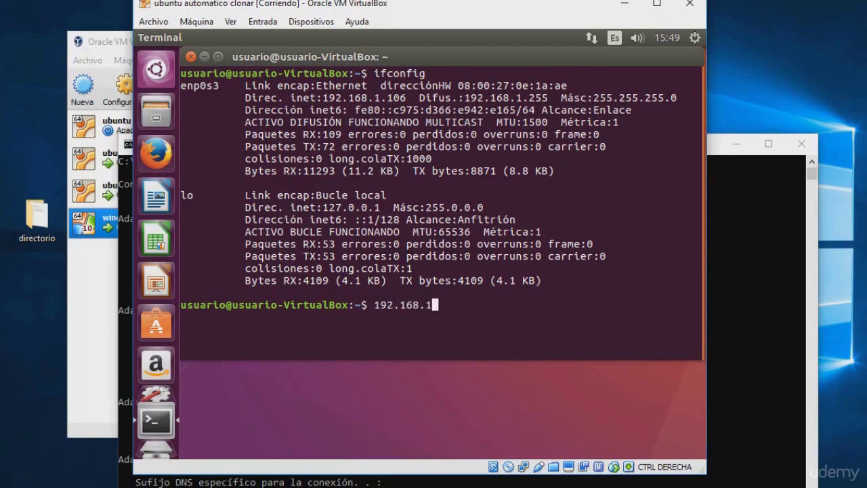
{"action": "type", "text": "."}
{"action": "left_click", "coordinate": [722, 332]}
{"action": "left_click", "coordinate": [545, 108]}
{"action": "type", "text": "17"}
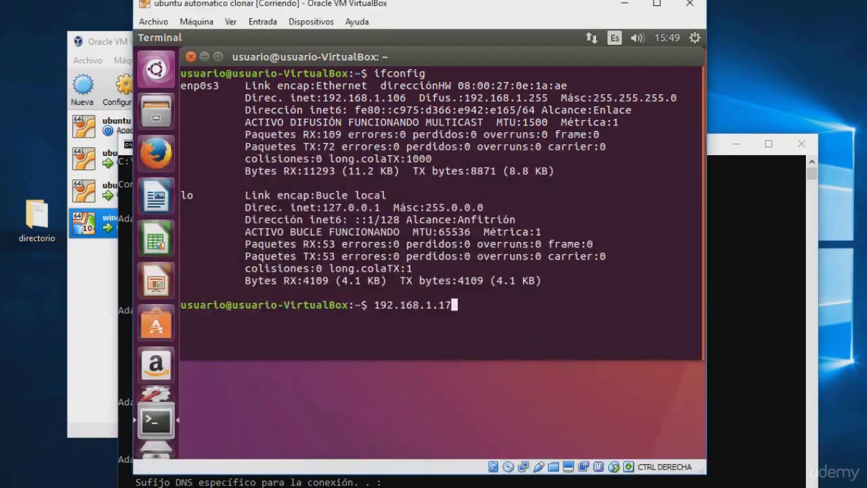
{"action": "type", "text": "8"}
{"action": "key", "text": "Return"}
Correct the previous terminal command to ping 192.168.1.178, run it and interrupt the ping
{"action": "key", "text": "Up"}
{"action": "key", "text": "Left"}
{"action": "key", "text": "Left"}
{"action": "key", "text": "Left"}
{"action": "key", "text": "Left"}
{"action": "key", "text": "Left"}
{"action": "key", "text": "Left"}
{"action": "key", "text": "Left"}
{"action": "key", "text": "Left"}
{"action": "key", "text": "Left"}
{"action": "key", "text": "Left"}
{"action": "key", "text": "Left"}
{"action": "key", "text": "Left"}
{"action": "key", "text": "Left"}
{"action": "type", "text": "ping"}
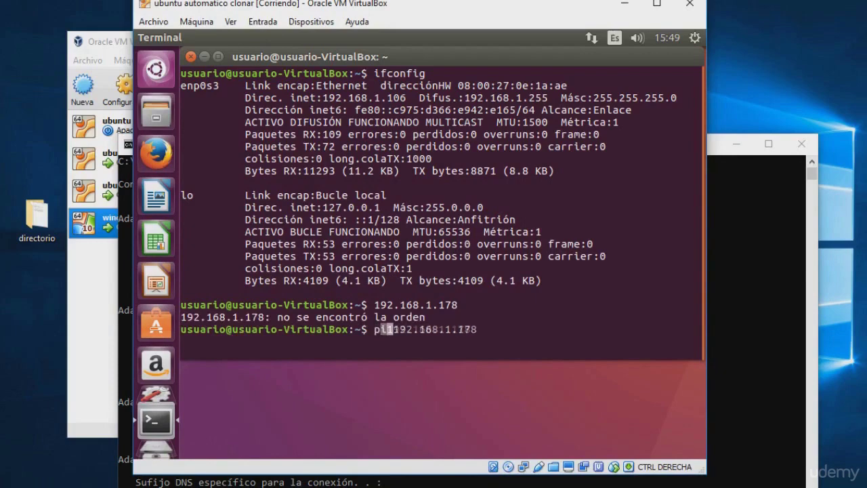
{"action": "key", "text": "Return"}
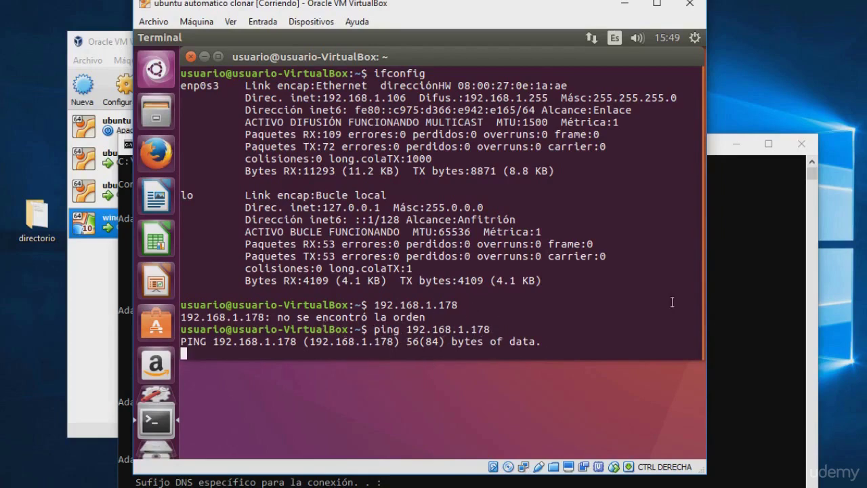
{"action": "key", "text": "ctrl+c"}
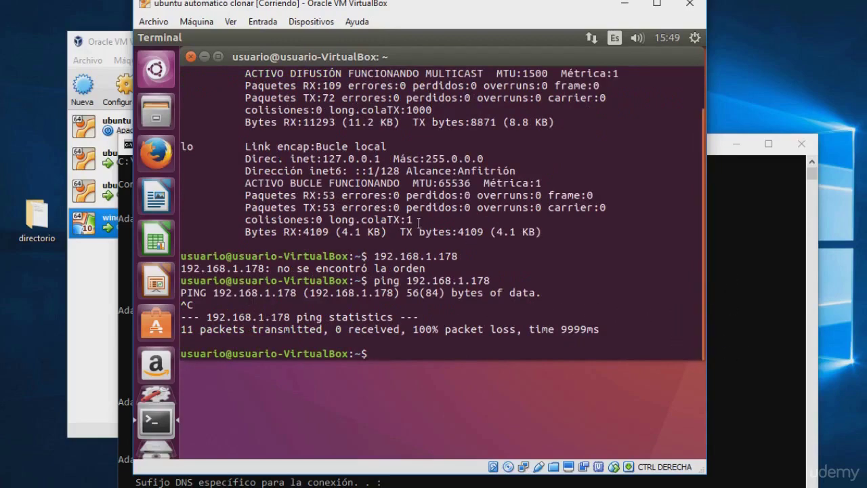
Run ping 192.168.1.106 from the host console and move its window up to read the full output
{"action": "scroll", "coordinate": [671, 156], "scroll_direction": "up", "scroll_amount": 1}
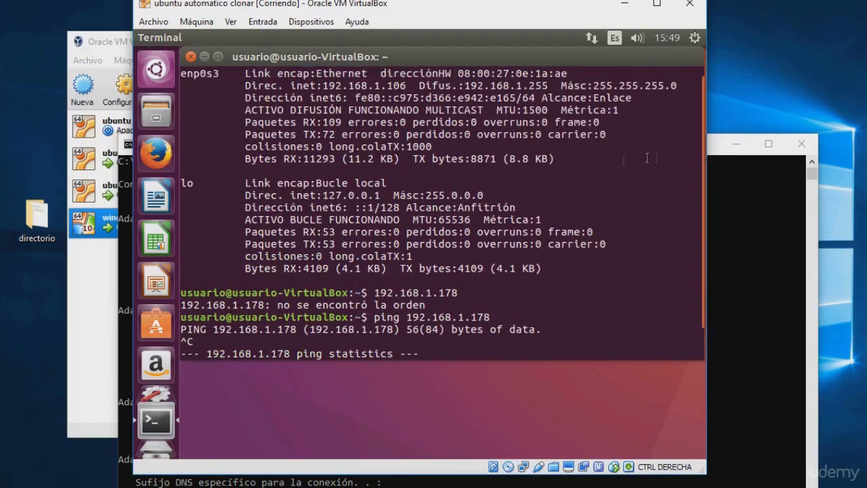
{"action": "left_click", "coordinate": [733, 265]}
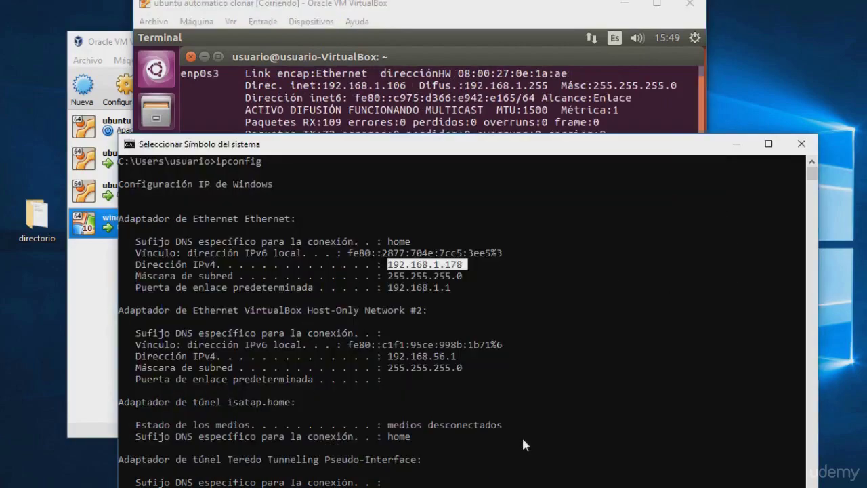
{"action": "scroll", "coordinate": [522, 440], "scroll_direction": "down", "scroll_amount": 5}
{"action": "scroll", "coordinate": [522, 444], "scroll_direction": "down", "scroll_amount": 1}
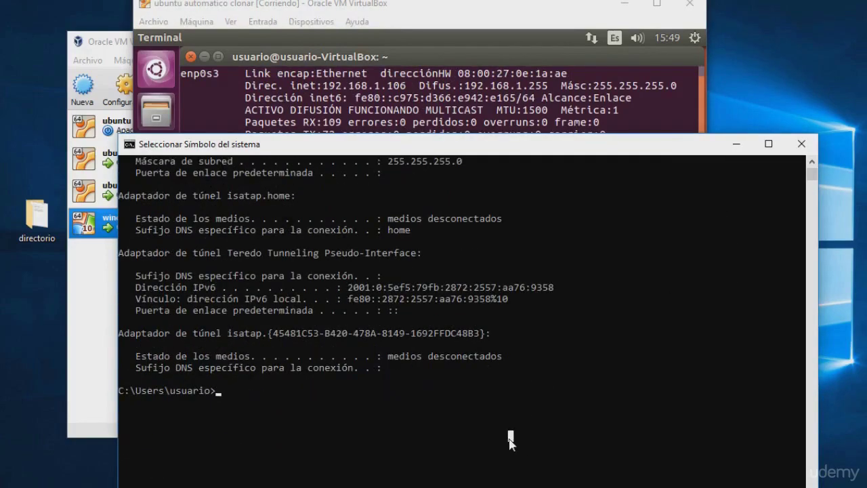
{"action": "type", "text": "ping 192.168.1"}
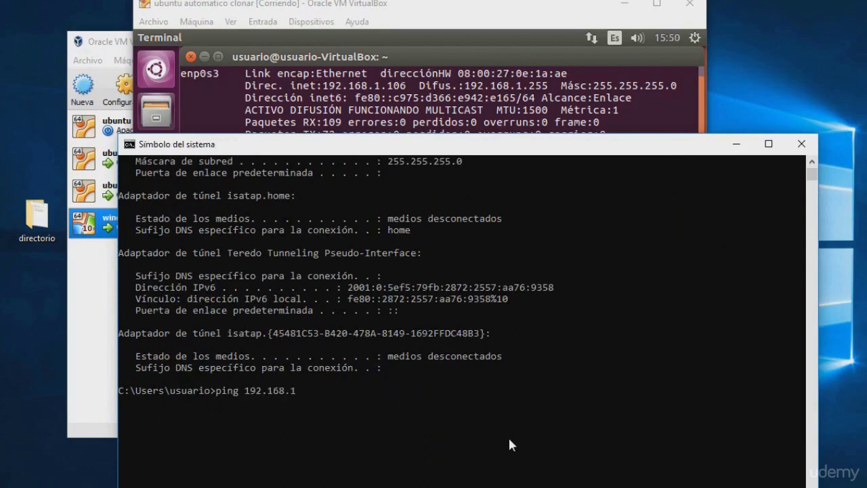
{"action": "type", "text": ".106"}
{"action": "key", "text": "Return"}
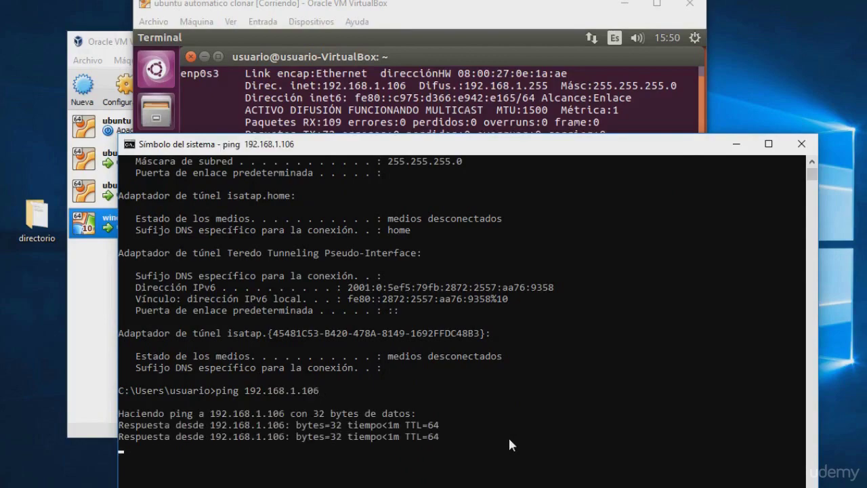
{"action": "left_click_drag", "start_coordinate": [515, 145], "coordinate": [527, 64]}
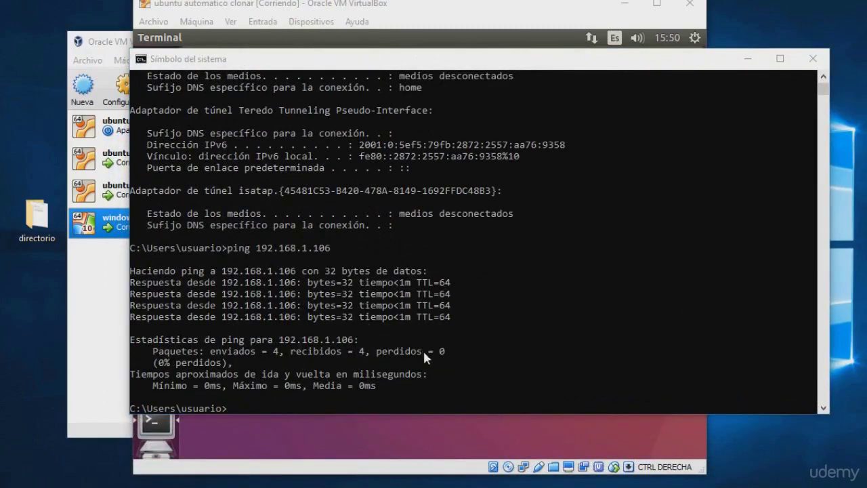
Switch to the ubuntu automatico machine and open Terminal from its application search results
{"action": "left_click", "coordinate": [405, 10]}
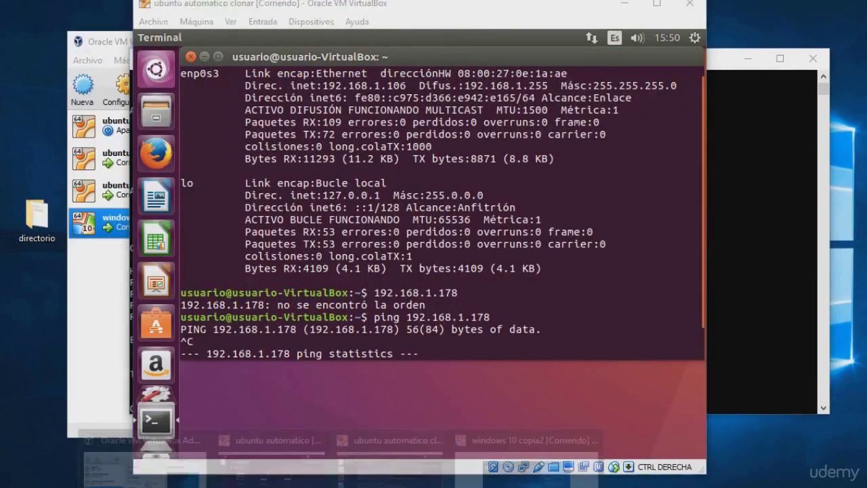
{"action": "left_click", "coordinate": [309, 478]}
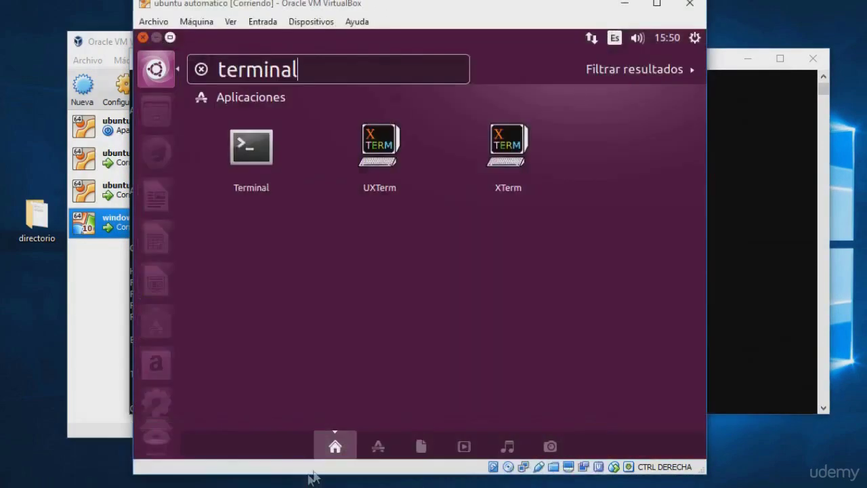
{"action": "left_click", "coordinate": [273, 161]}
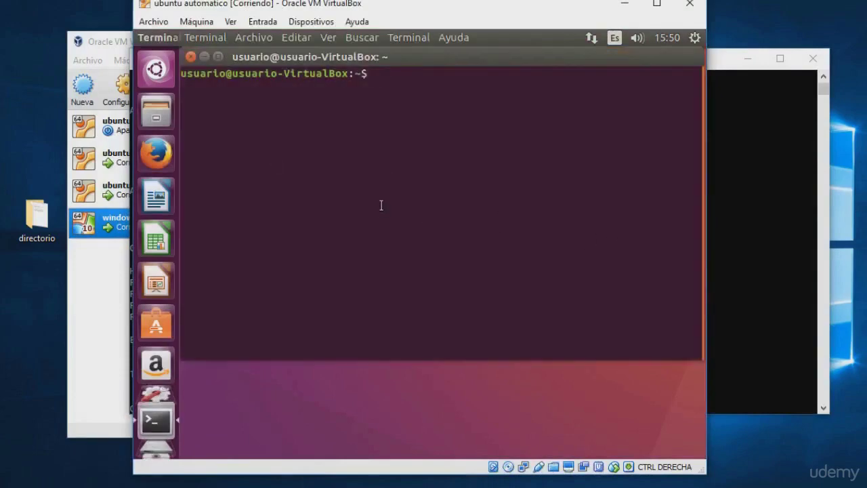
Run ping 192.168.1.176 in the ubuntu automatico terminal, interrupt it and highlight the replies in the output
{"action": "type", "text": "ping "}
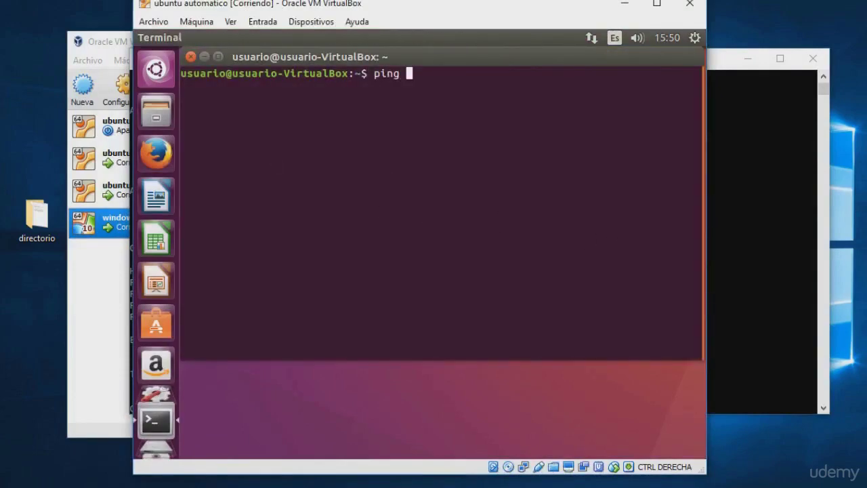
{"action": "type", "text": "192.168."}
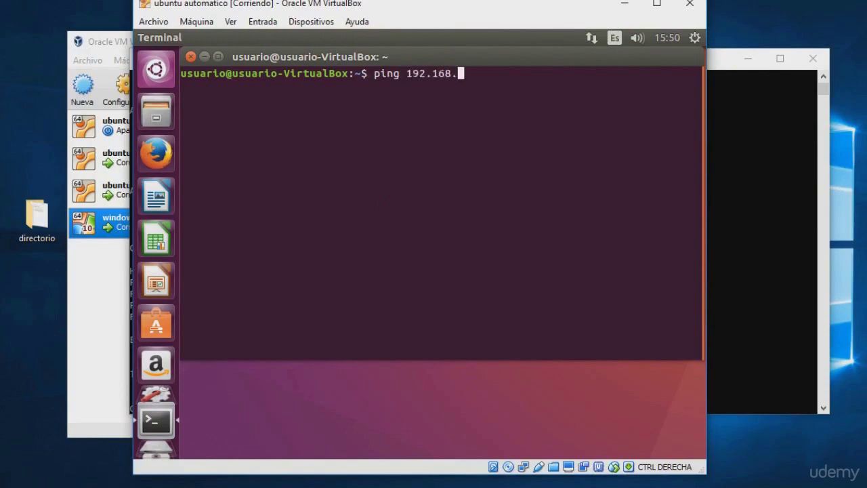
{"action": "type", "text": "1.176"}
{"action": "key", "text": "Return"}
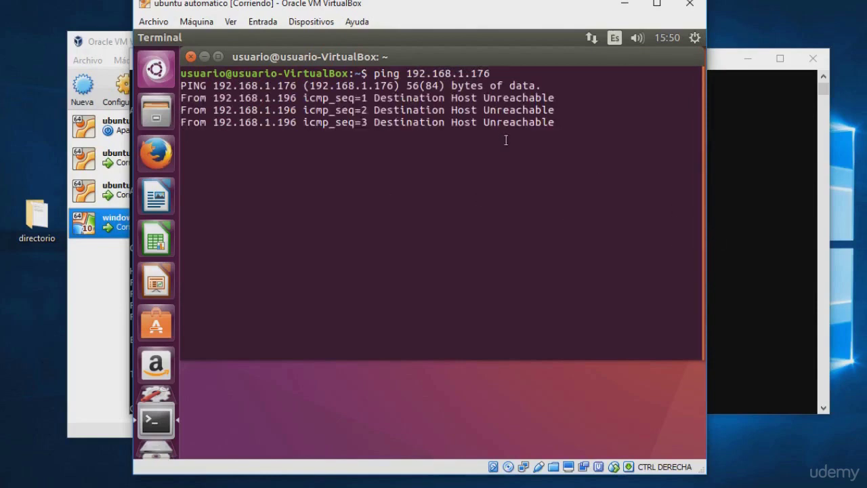
{"action": "key", "text": "ctrl+c"}
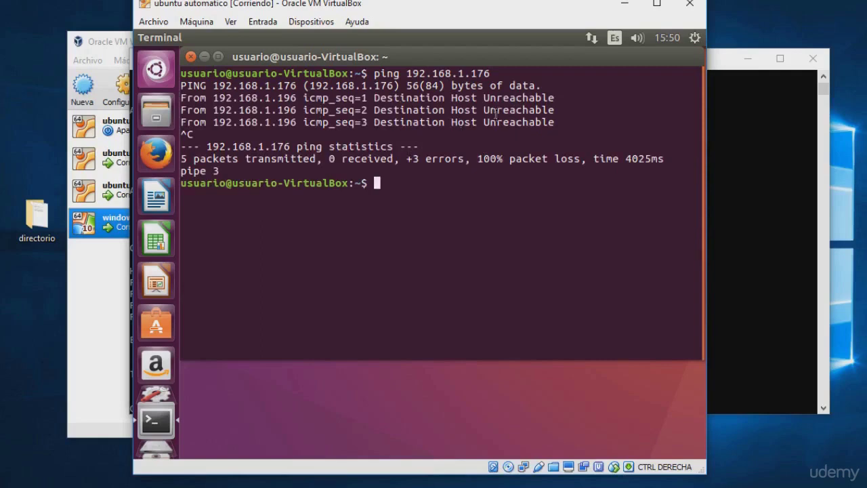
{"action": "left_click_drag", "start_coordinate": [560, 123], "coordinate": [180, 86]}
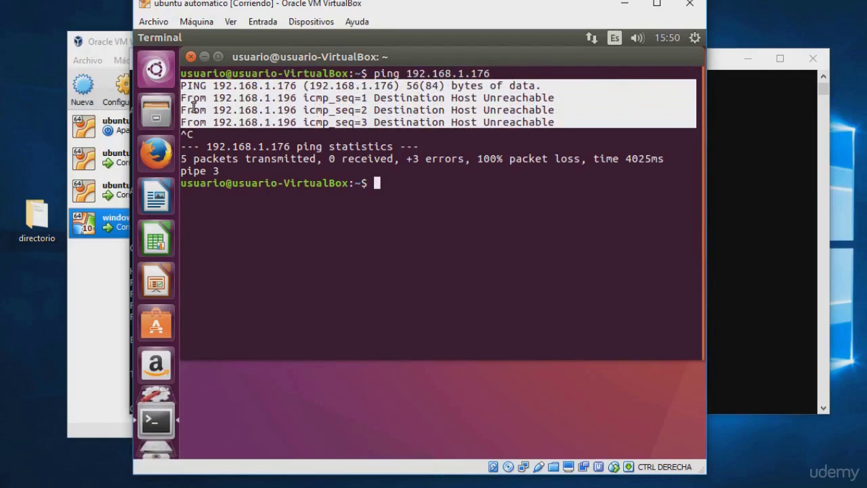
Return to the VirtualBox manager and set the first network adapter of ubuntu automatico to NAT
{"action": "left_click", "coordinate": [767, 241]}
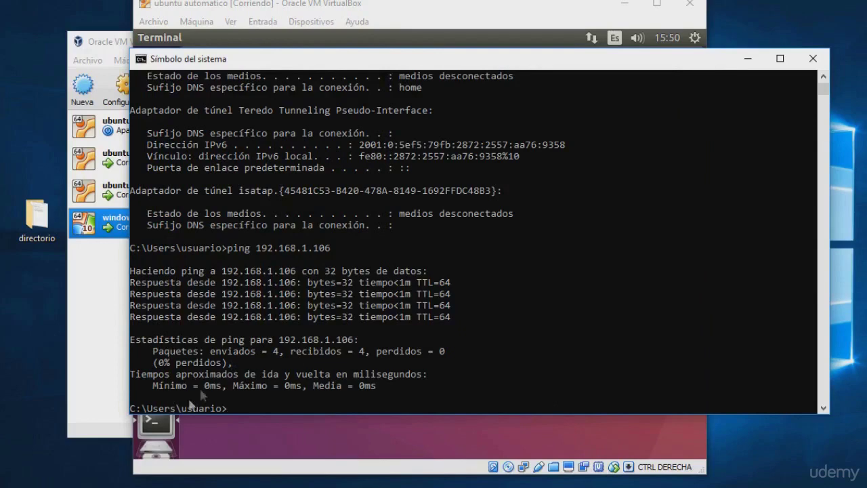
{"action": "left_click", "coordinate": [95, 292]}
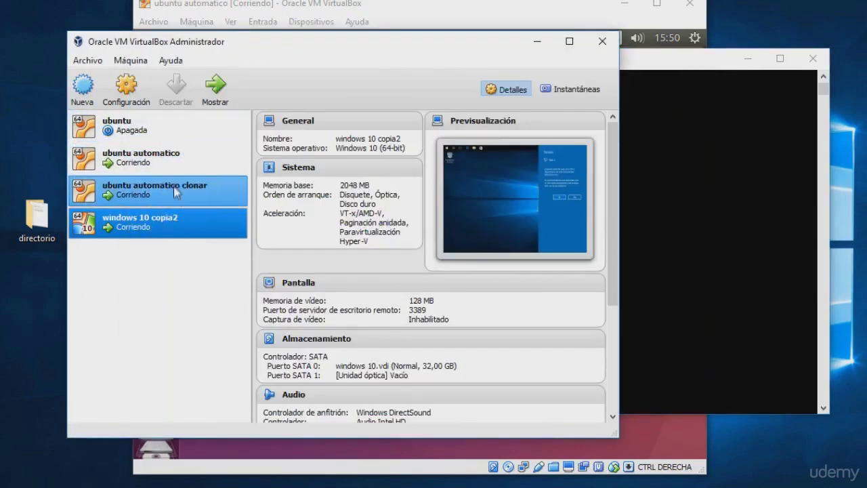
{"action": "right_click", "coordinate": [191, 169]}
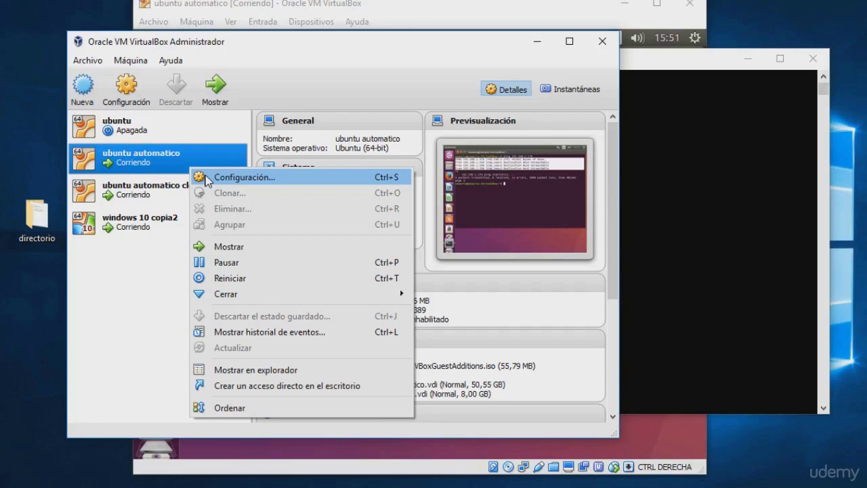
{"action": "right_click", "coordinate": [189, 149]}
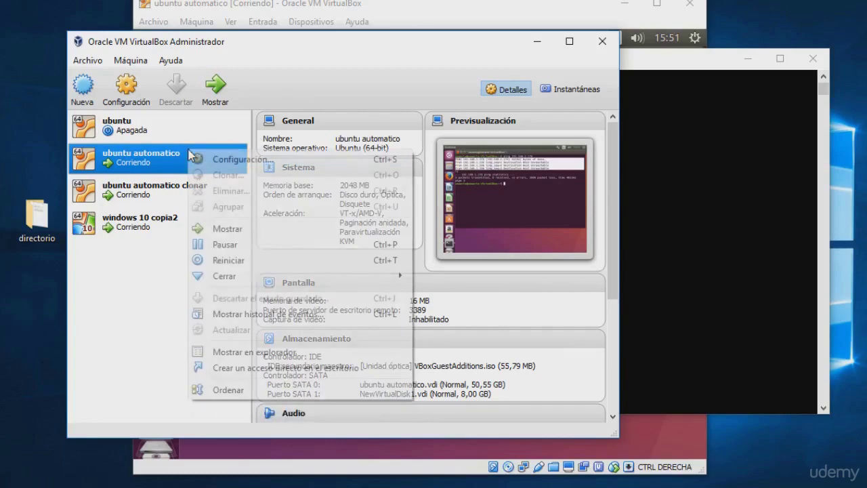
{"action": "left_click", "coordinate": [217, 165]}
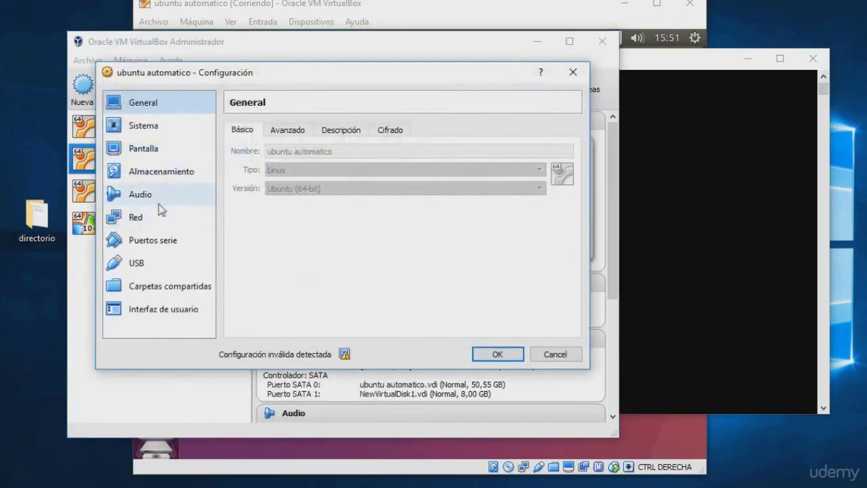
{"action": "left_click", "coordinate": [139, 219]}
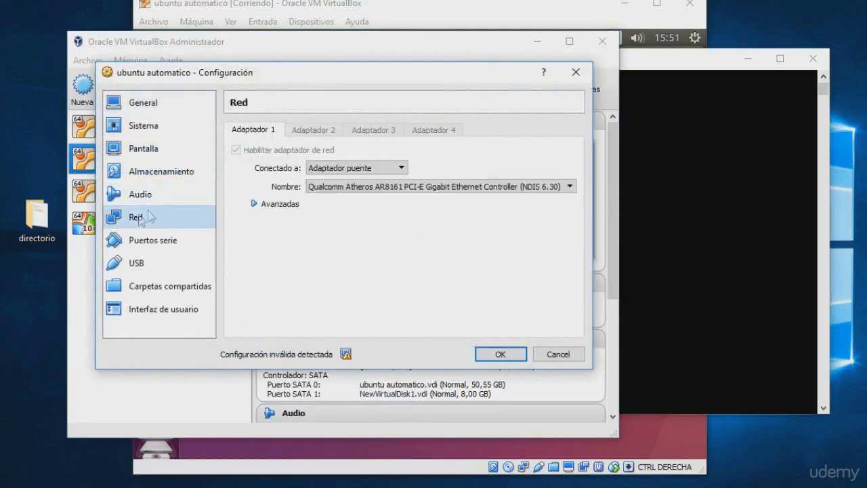
{"action": "left_click", "coordinate": [400, 166]}
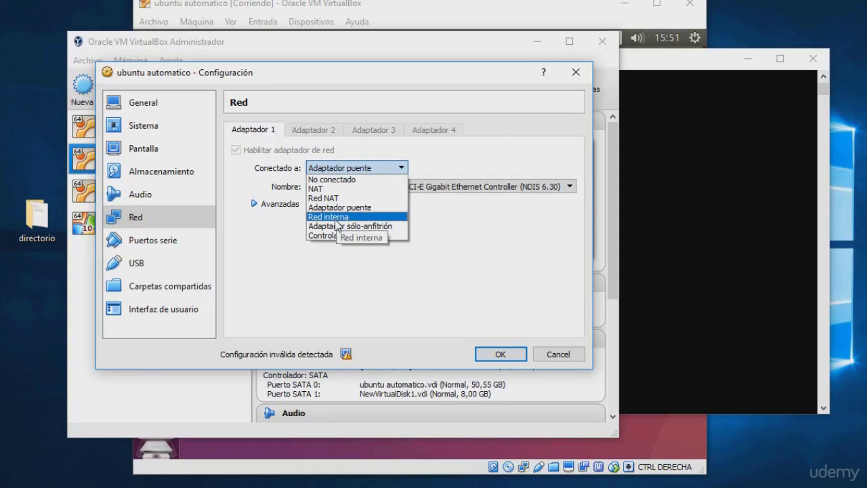
{"action": "left_click", "coordinate": [324, 189]}
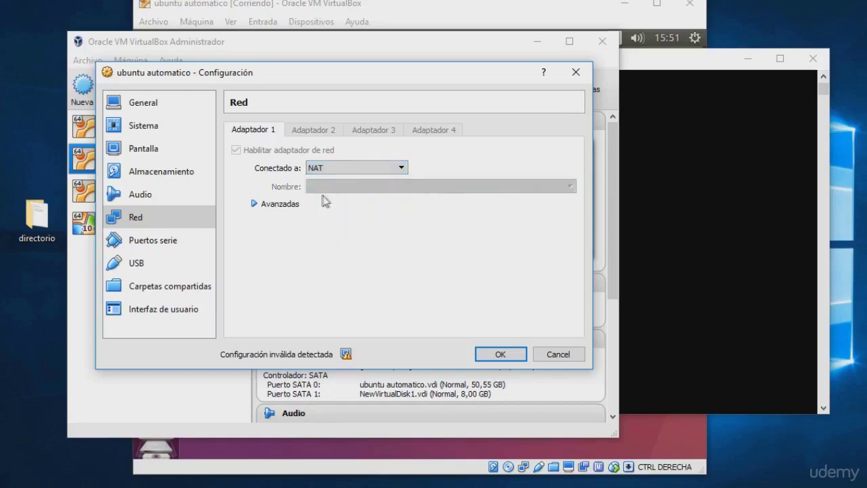
{"action": "left_click", "coordinate": [498, 355]}
Set the first network adapter of ubuntu automatico clonar to NAT and save its configuration
{"action": "right_click", "coordinate": [150, 190]}
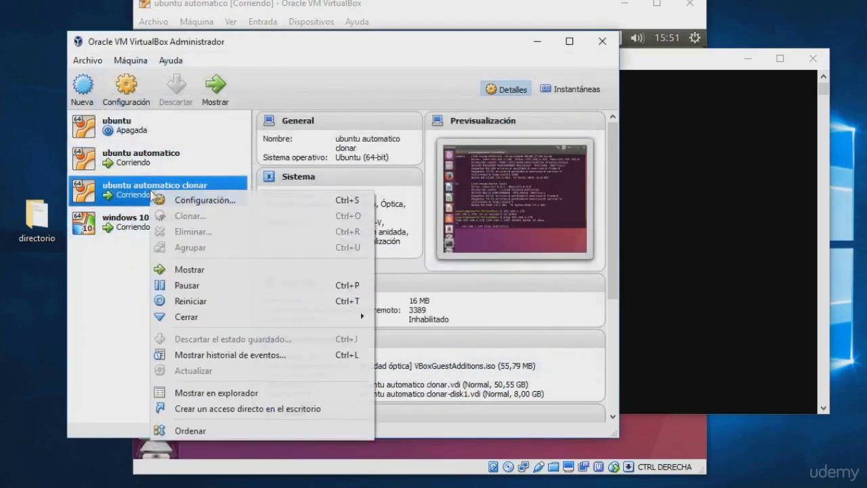
{"action": "left_click", "coordinate": [194, 201]}
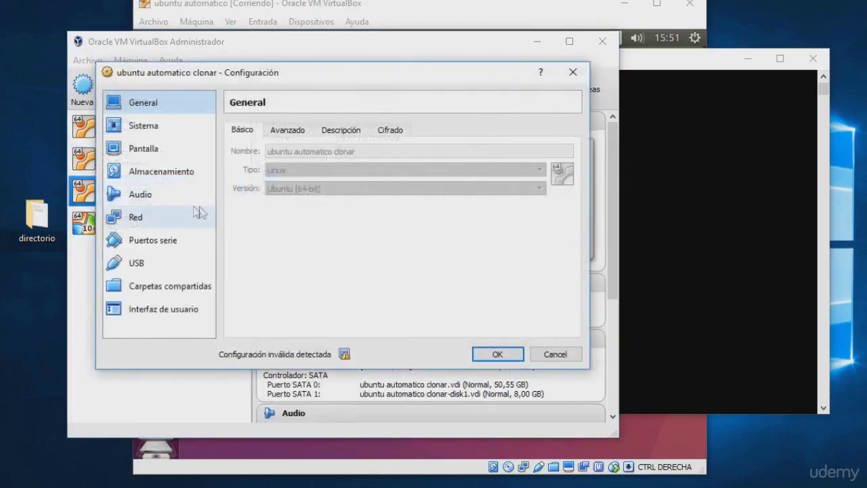
{"action": "left_click", "coordinate": [136, 217]}
{"action": "left_click", "coordinate": [337, 169]}
{"action": "left_click", "coordinate": [324, 188]}
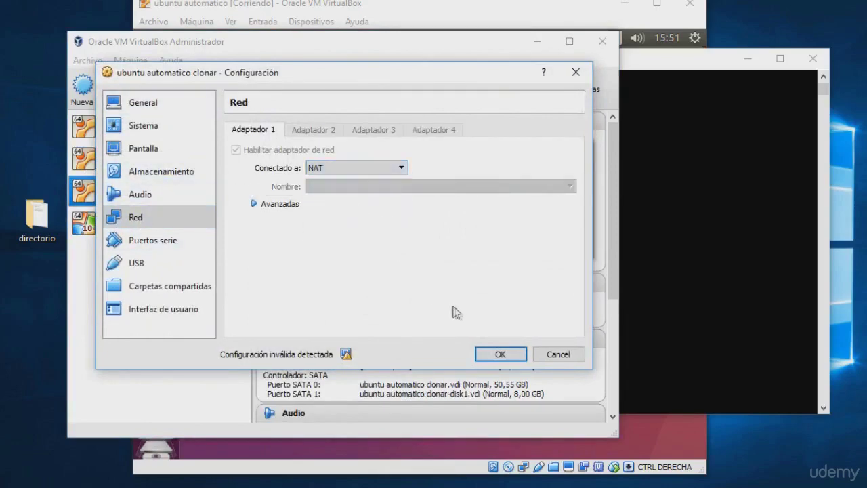
{"action": "left_click", "coordinate": [500, 354]}
Set the first network adapter of windows 10 copia2 to NAT and save its configuration
{"action": "left_click", "coordinate": [156, 221]}
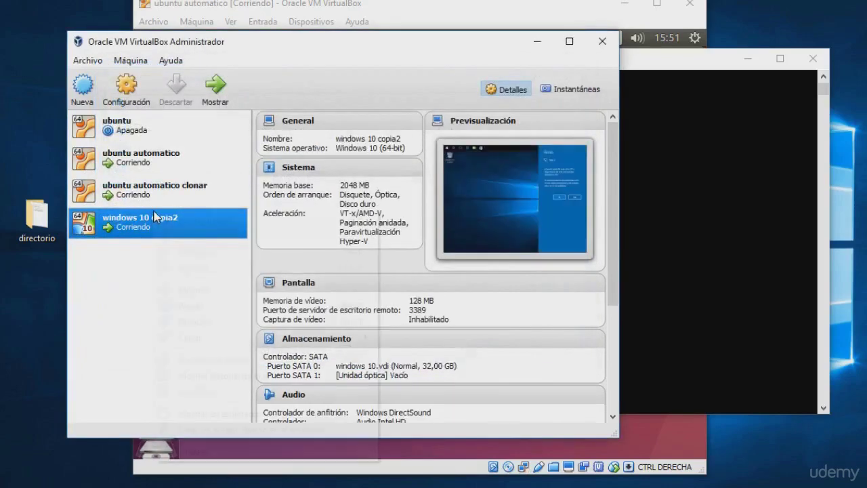
{"action": "right_click", "coordinate": [156, 216]}
{"action": "left_click", "coordinate": [225, 224]}
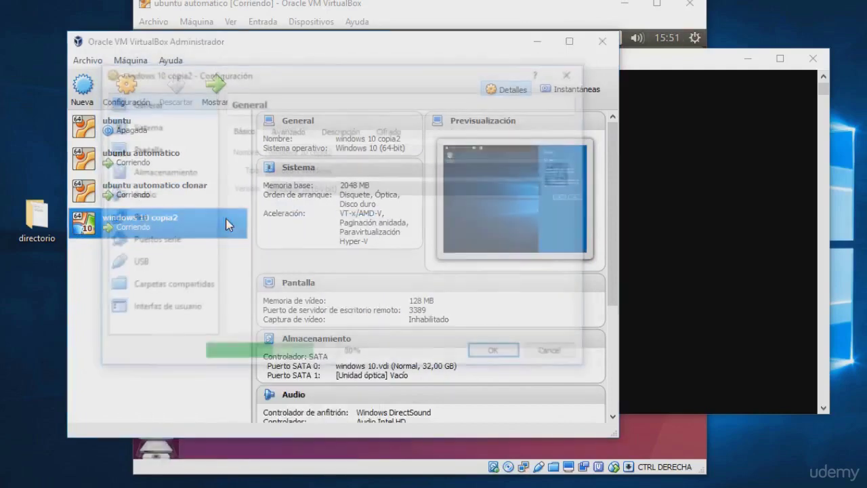
{"action": "left_click", "coordinate": [151, 218]}
{"action": "left_click", "coordinate": [337, 168]}
{"action": "left_click", "coordinate": [337, 196]}
{"action": "left_click", "coordinate": [500, 354]}
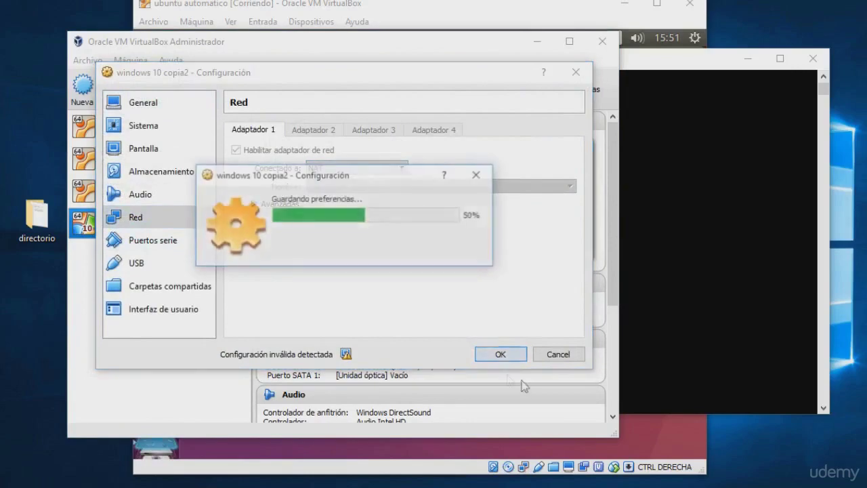
Bring the ubuntu automatico machine's terminal forward and enter the ifconfig command
{"action": "left_click", "coordinate": [700, 314]}
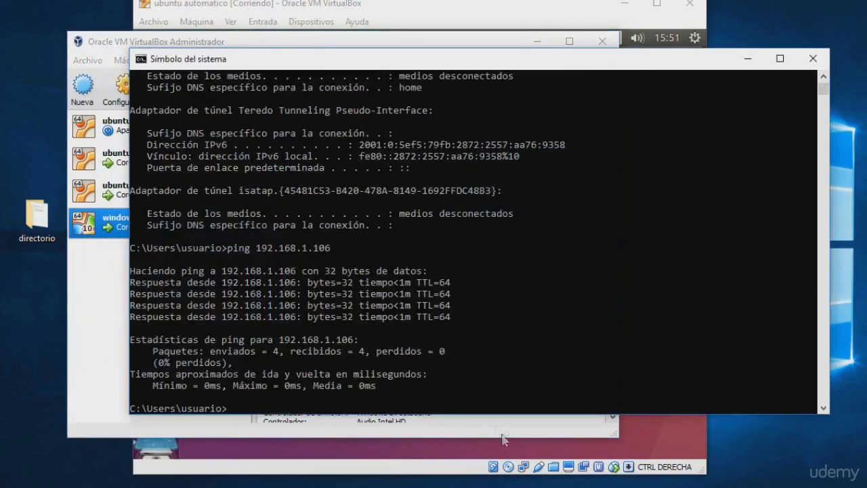
{"action": "left_click", "coordinate": [503, 439]}
{"action": "left_click", "coordinate": [461, 265]}
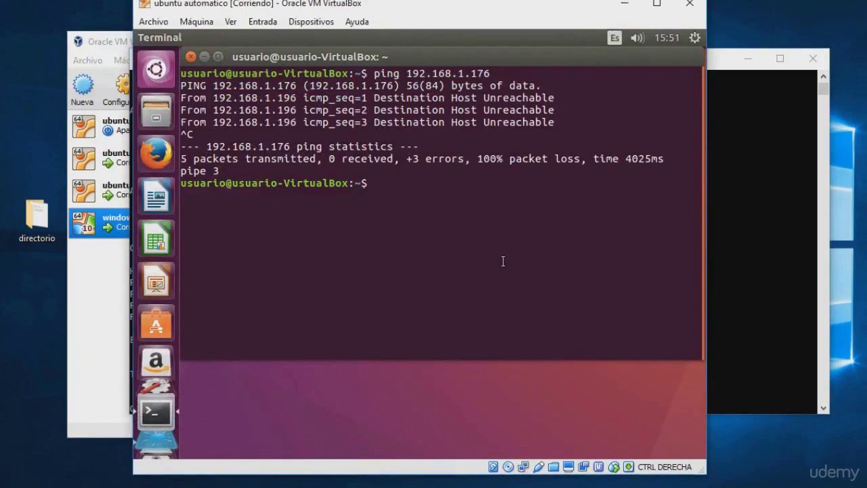
{"action": "type", "text": "ifconf"}
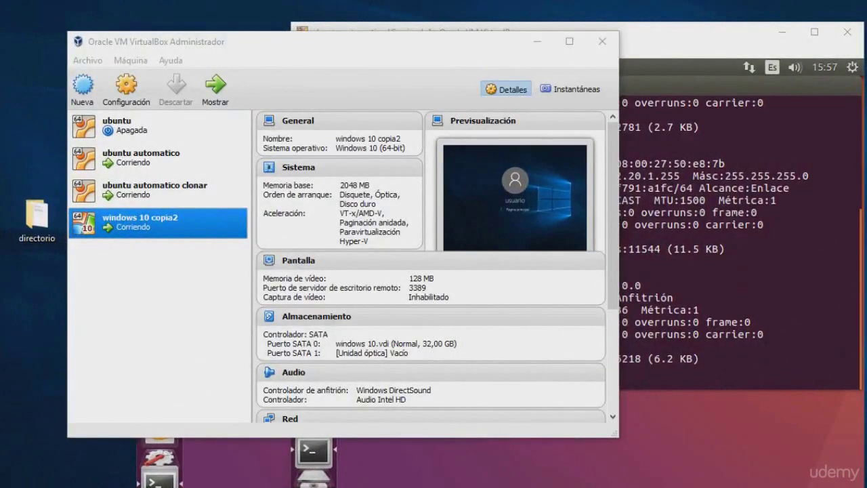
{"action": "left_click", "coordinate": [144, 155]}
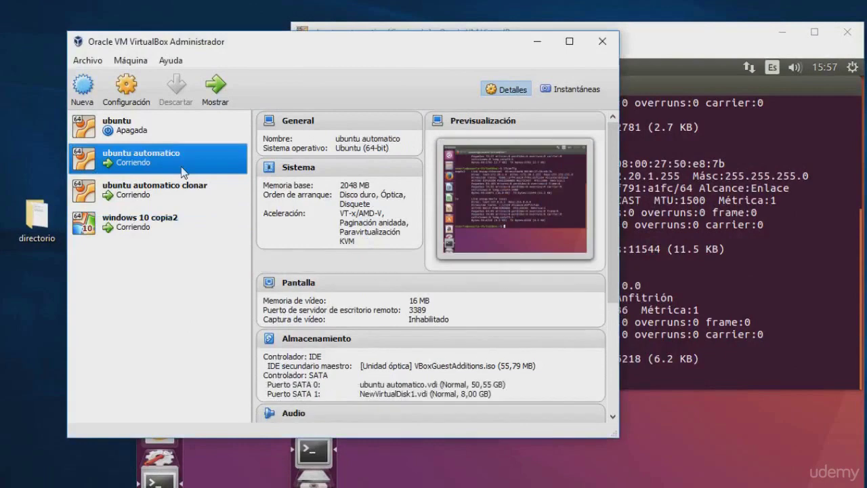
{"action": "right_click", "coordinate": [192, 169]}
{"action": "left_click", "coordinate": [228, 172]}
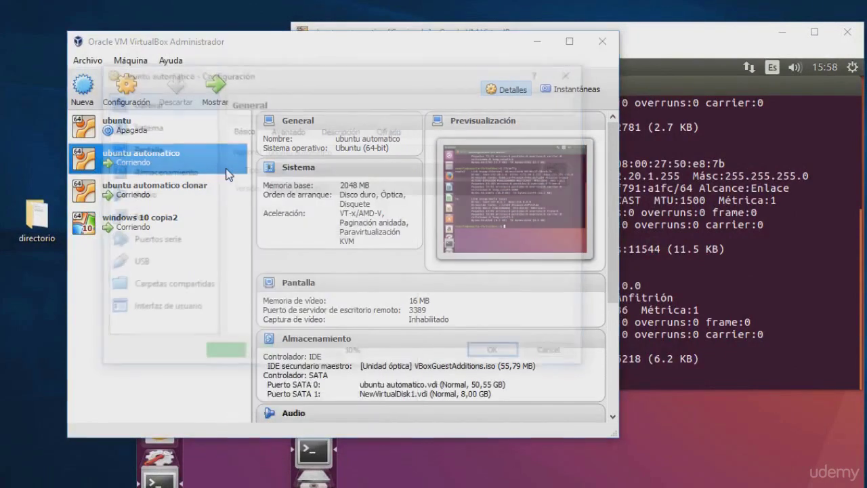
{"action": "left_click", "coordinate": [572, 72]}
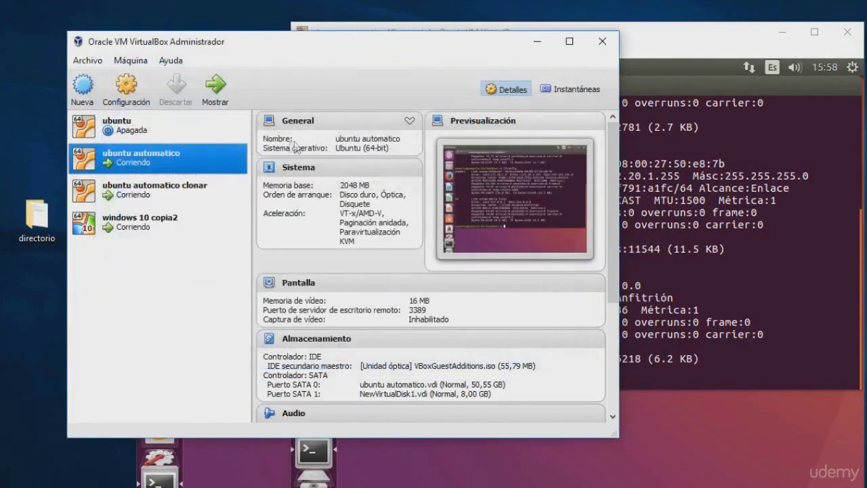
Review the network settings of ubuntu automatico, checking its connection type and network name, and leave without saving
{"action": "right_click", "coordinate": [163, 157]}
{"action": "left_click", "coordinate": [209, 170]}
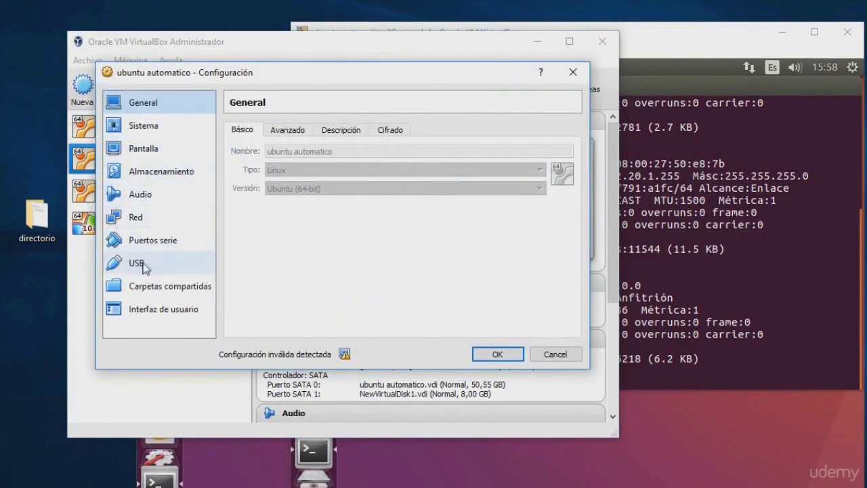
{"action": "left_click", "coordinate": [139, 220]}
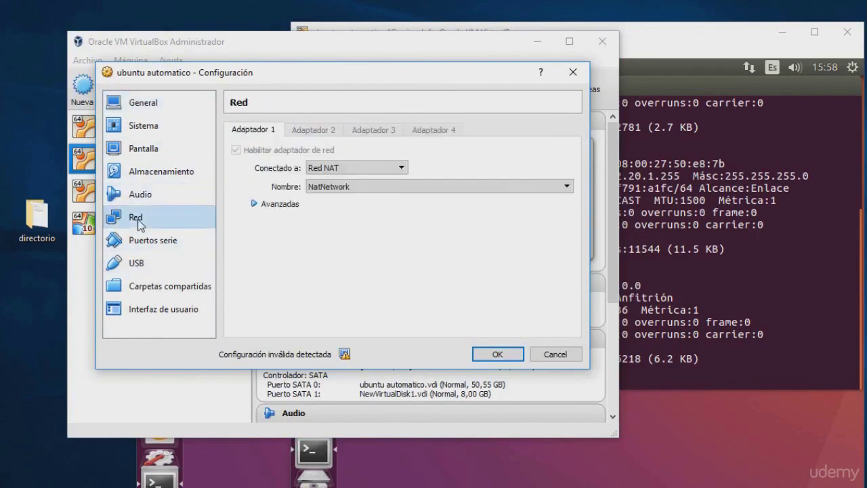
{"action": "left_click", "coordinate": [339, 170]}
{"action": "left_click", "coordinate": [342, 196]}
{"action": "left_click", "coordinate": [324, 192]}
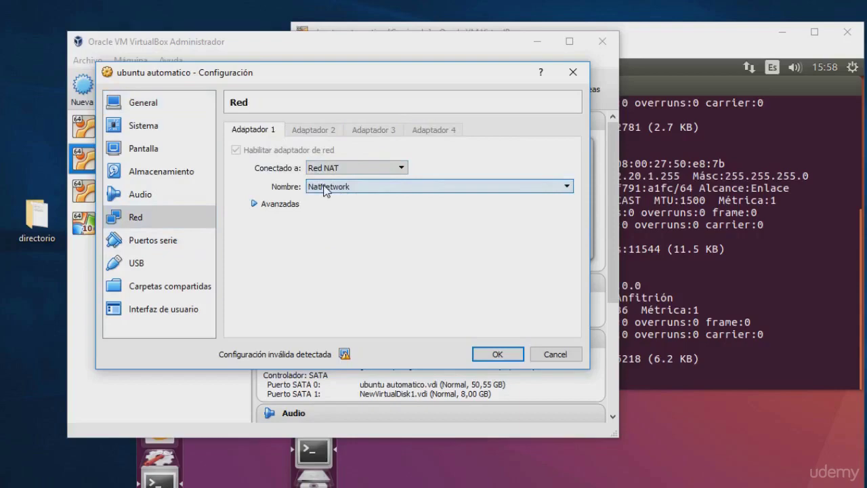
{"action": "left_click", "coordinate": [554, 353]}
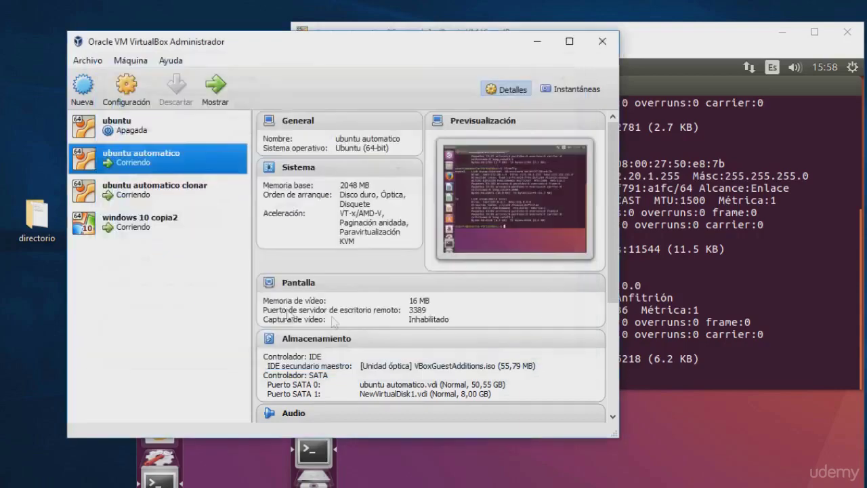
Check the network adapter settings of ubuntu automatico clonar and close its configuration without changes
{"action": "right_click", "coordinate": [155, 198]}
{"action": "left_click", "coordinate": [203, 204]}
{"action": "left_click", "coordinate": [139, 218]}
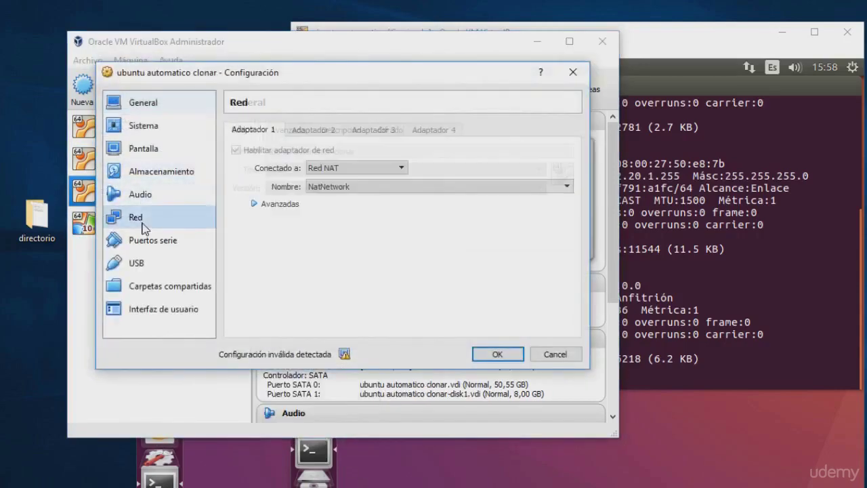
{"action": "left_click", "coordinate": [571, 356]}
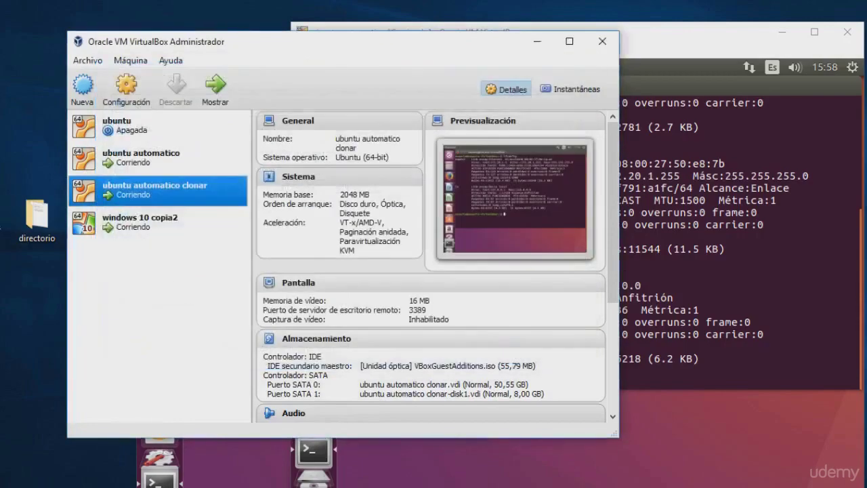
Check the network adapter settings of windows 10 copia2 and close its configuration without changes
{"action": "left_click", "coordinate": [135, 220]}
{"action": "right_click", "coordinate": [103, 211]}
{"action": "left_click", "coordinate": [173, 227]}
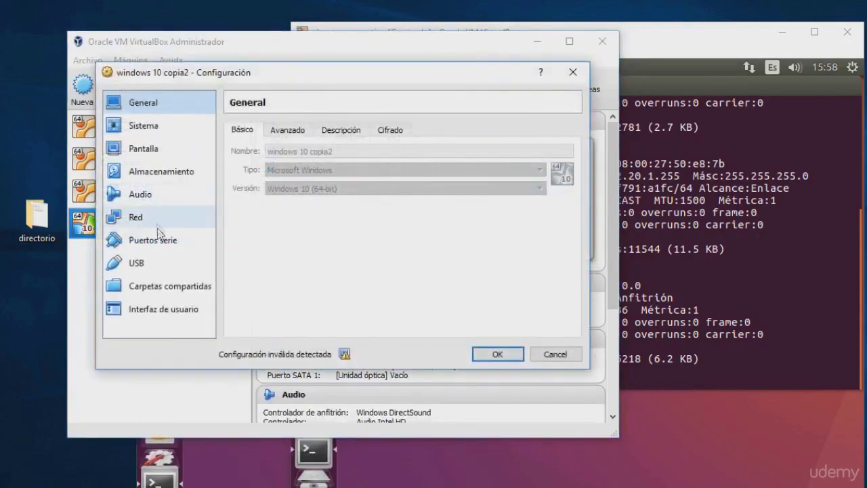
{"action": "left_click", "coordinate": [154, 217]}
{"action": "left_click", "coordinate": [555, 355]}
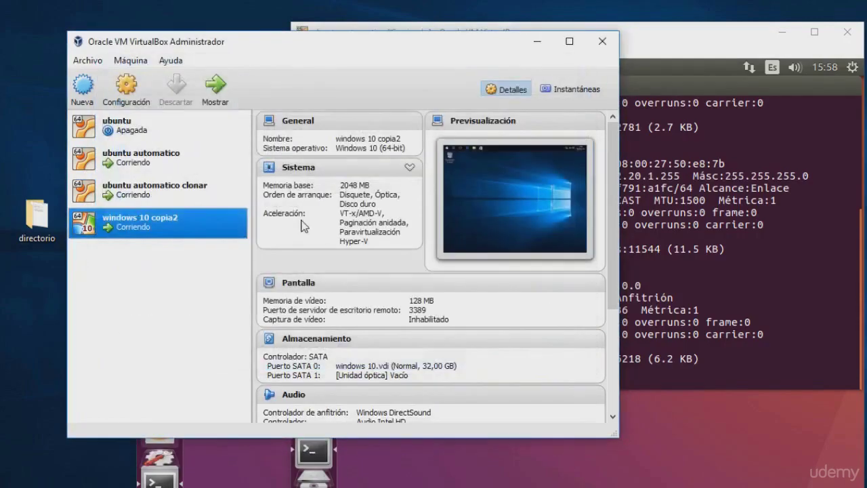
Open the global VirtualBox network preferences to view the list of NAT networks
{"action": "left_click", "coordinate": [100, 64]}
{"action": "left_click", "coordinate": [109, 81]}
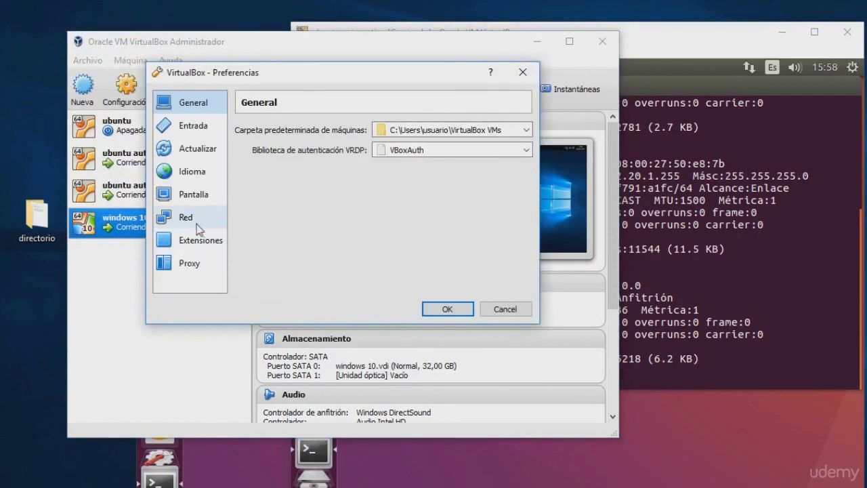
{"action": "left_click", "coordinate": [190, 223]}
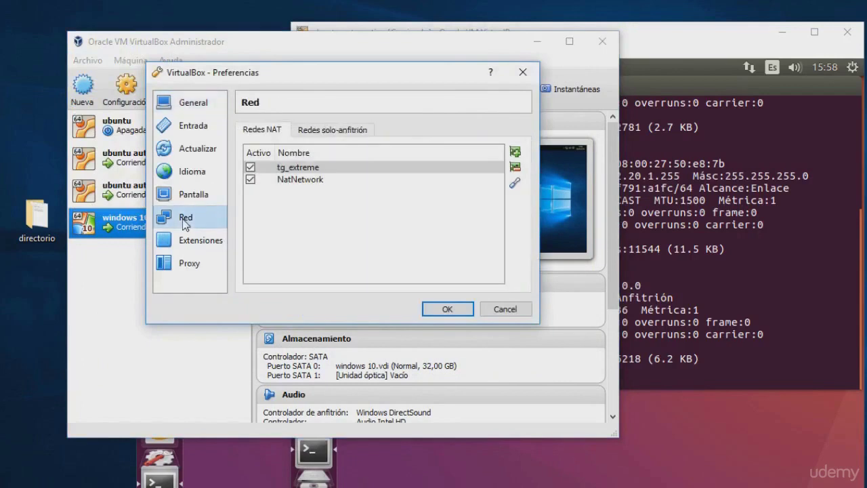
Try adding a new NAT network, checking its details without changes before deleting it
{"action": "left_click", "coordinate": [515, 153]}
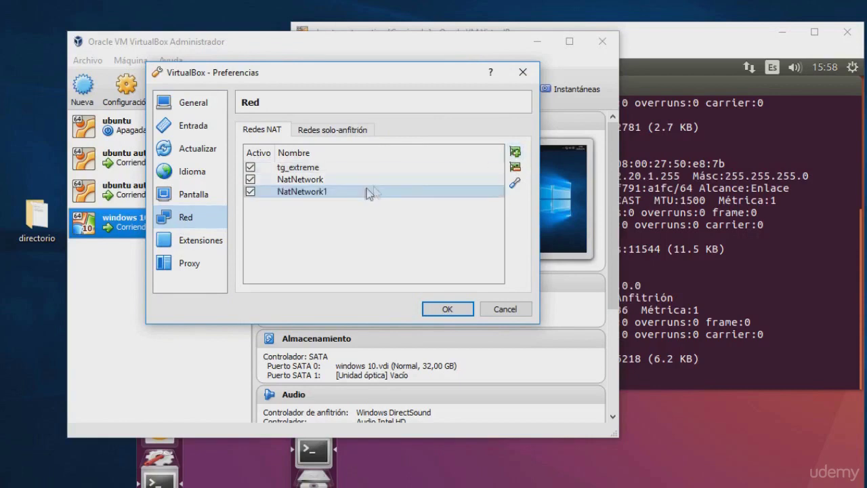
{"action": "double_click", "coordinate": [343, 192]}
{"action": "left_click", "coordinate": [325, 175]}
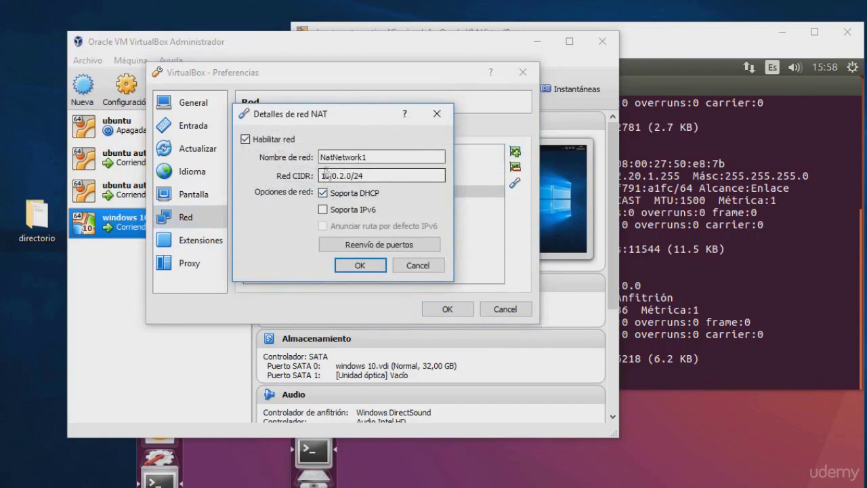
{"action": "left_click", "coordinate": [419, 265]}
{"action": "left_click", "coordinate": [514, 168]}
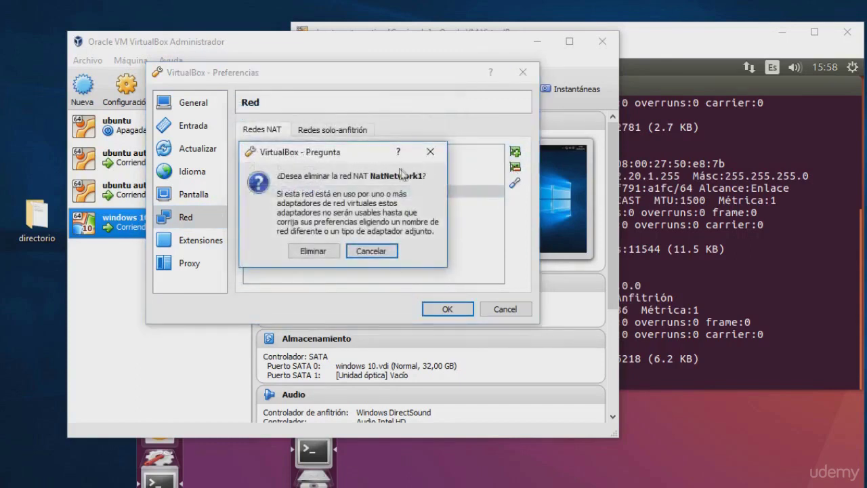
{"action": "left_click", "coordinate": [314, 249]}
Review the details of NatNetwork, including its CIDR and DHCP option, and close the preferences
{"action": "left_click", "coordinate": [316, 181]}
{"action": "double_click", "coordinate": [316, 182]}
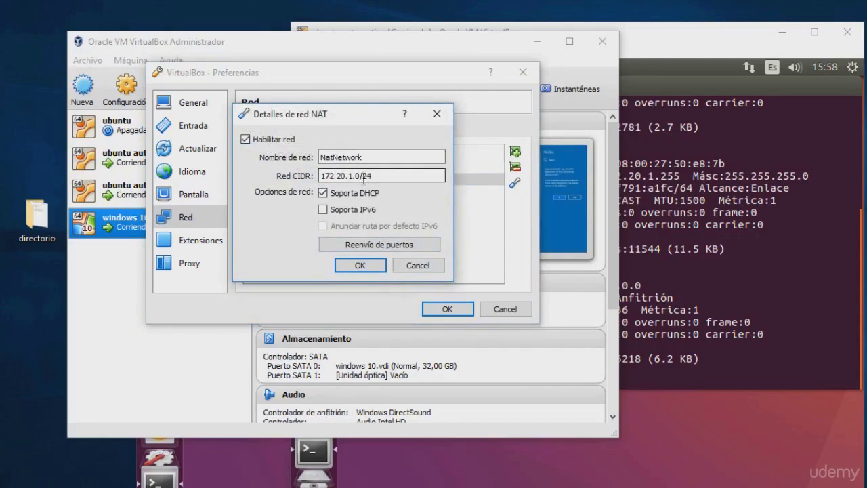
{"action": "left_click", "coordinate": [360, 266]}
{"action": "left_click", "coordinate": [445, 309]}
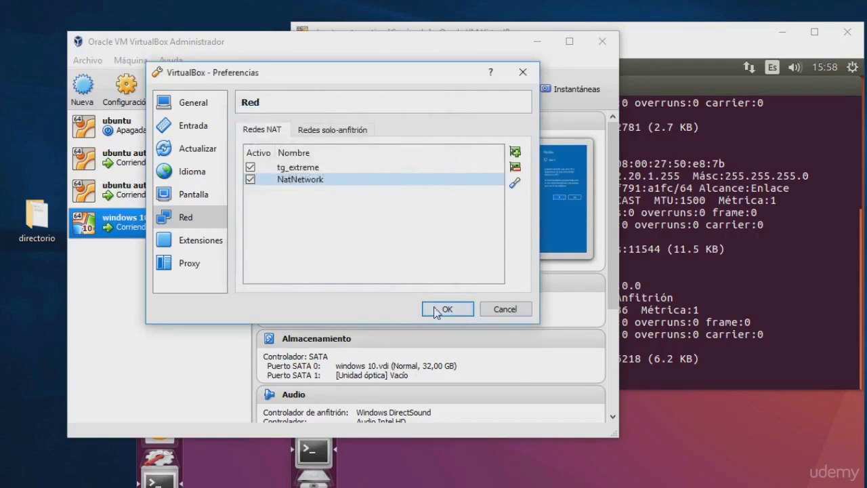
Check the ubuntu automatico clonar machine's IP address and ping 172.20.1.5 from ubuntu automatico's terminal
{"action": "left_click", "coordinate": [677, 330]}
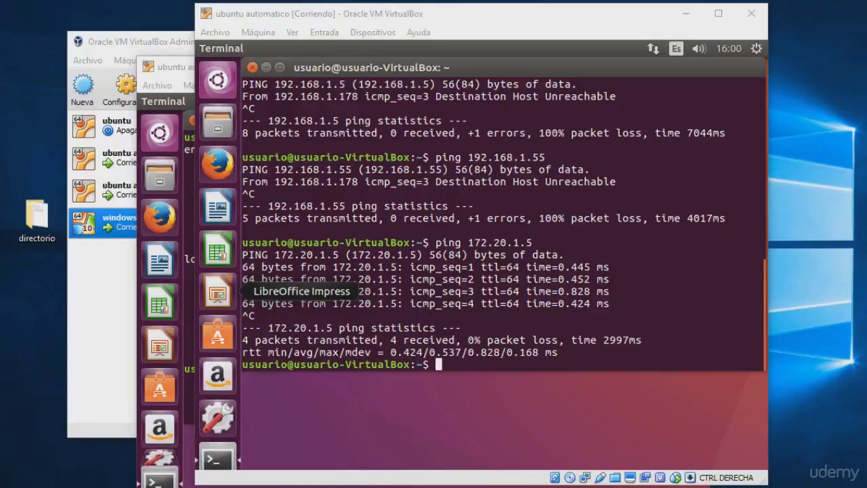
{"action": "key", "text": "Up"}
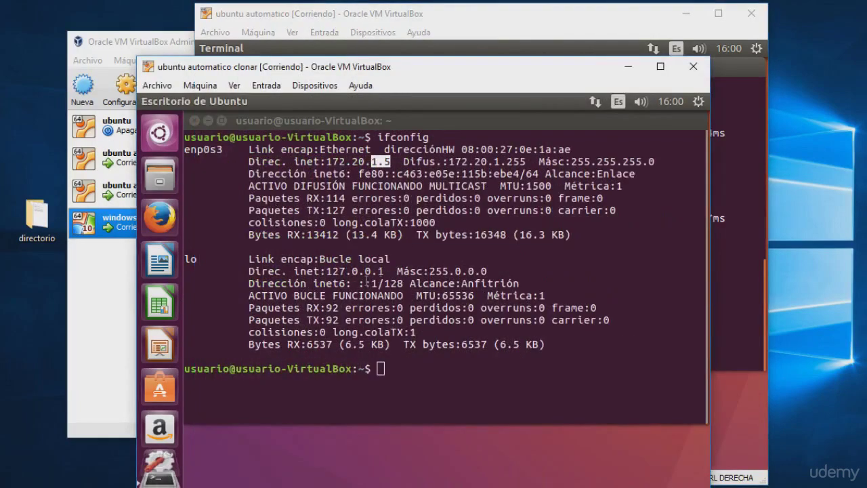
{"action": "left_click_drag", "start_coordinate": [400, 162], "coordinate": [324, 162]}
{"action": "left_click", "coordinate": [734, 263]}
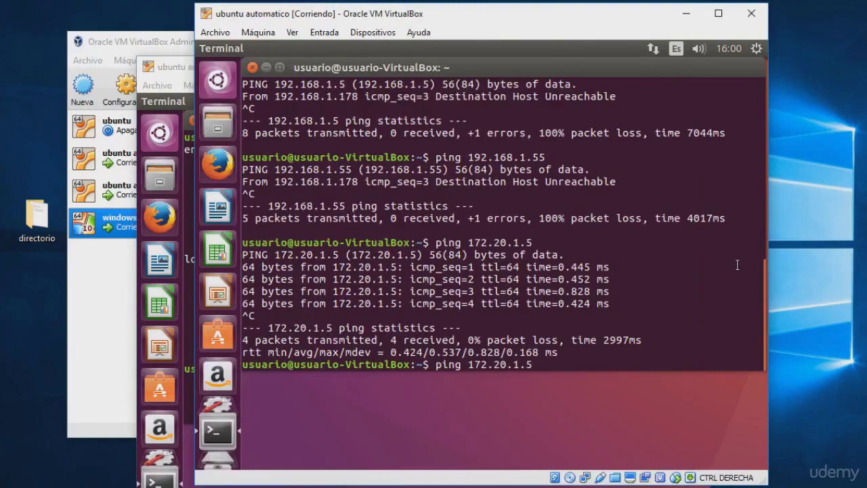
{"action": "key", "text": "Return"}
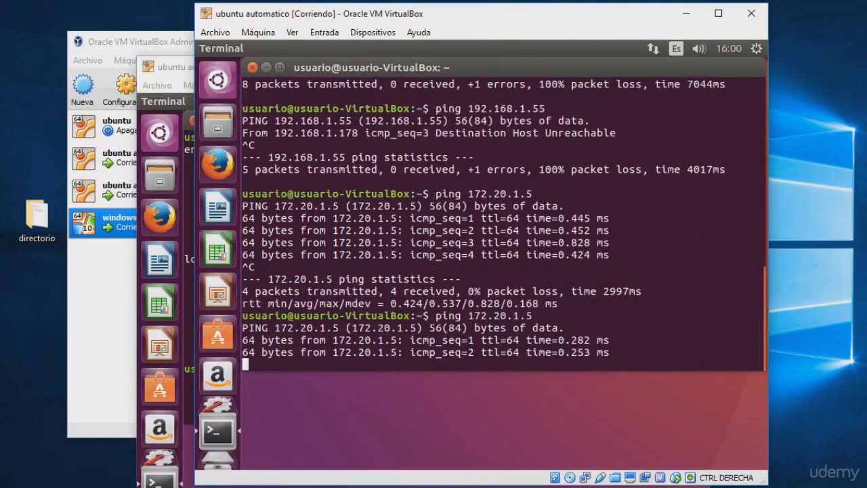
Ping 172.20.1.4 from the terminal of ubuntu automatico clonar
{"action": "left_click", "coordinate": [546, 485]}
{"action": "left_click", "coordinate": [542, 386]}
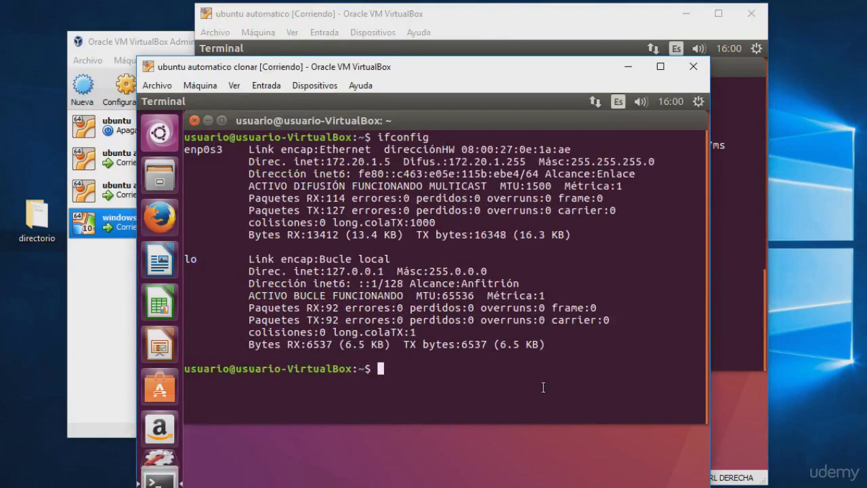
{"action": "key", "text": "Up"}
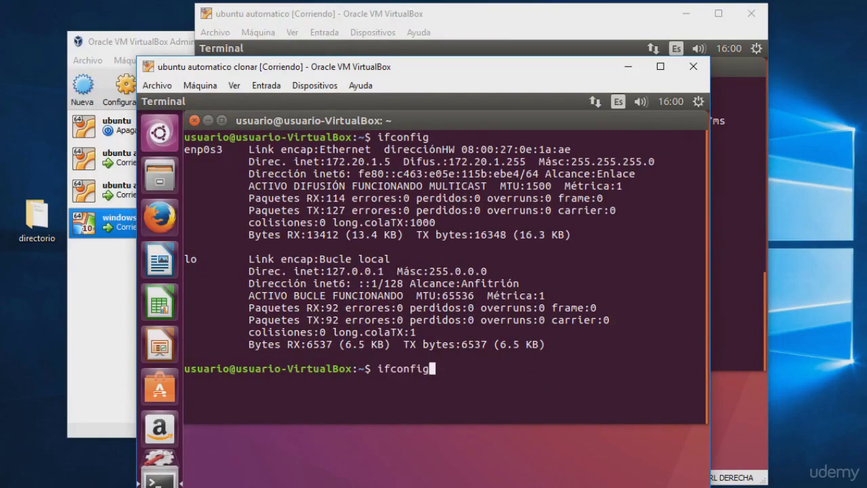
{"action": "key", "text": "BackSpace"}
{"action": "key", "text": "BackSpace"}
{"action": "key", "text": "BackSpace"}
{"action": "key", "text": "BackSpace"}
{"action": "key", "text": "BackSpace"}
{"action": "key", "text": "BackSpace"}
{"action": "key", "text": "BackSpace"}
{"action": "key", "text": "BackSpace"}
{"action": "type", "text": "ping 172.18"}
{"action": "key", "text": "BackSpace"}
{"action": "key", "text": "BackSpace"}
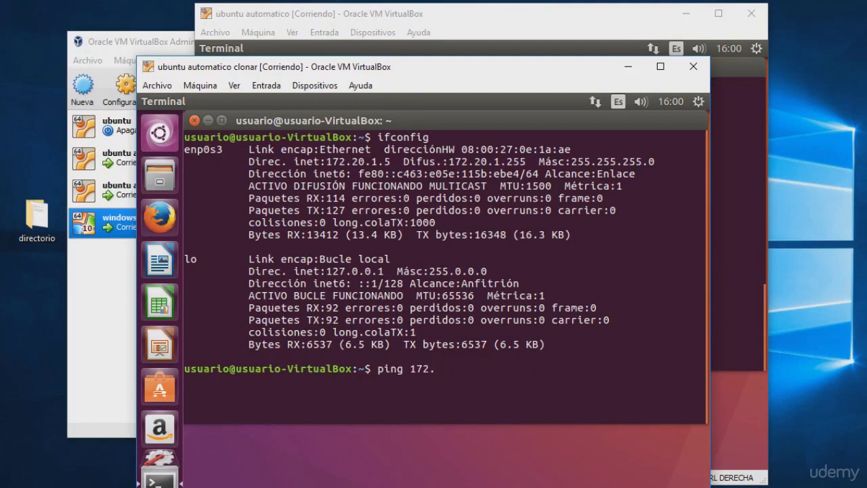
{"action": "type", "text": "20.1.4"}
{"action": "key", "text": "Return"}
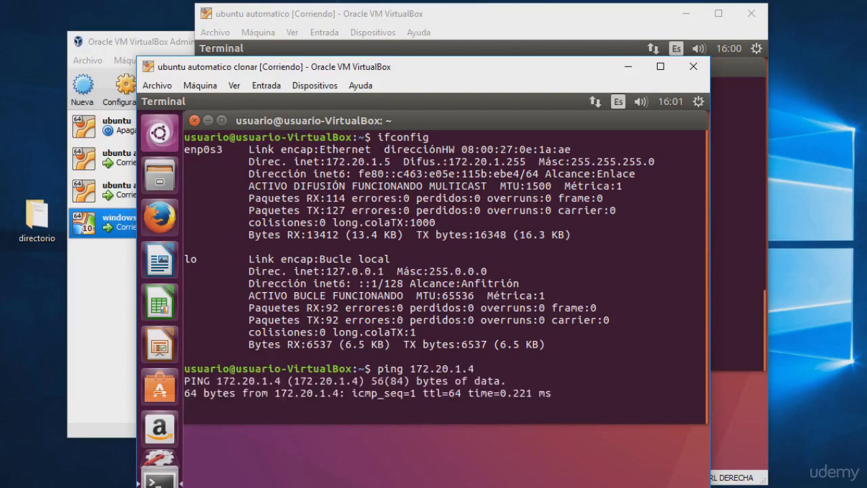